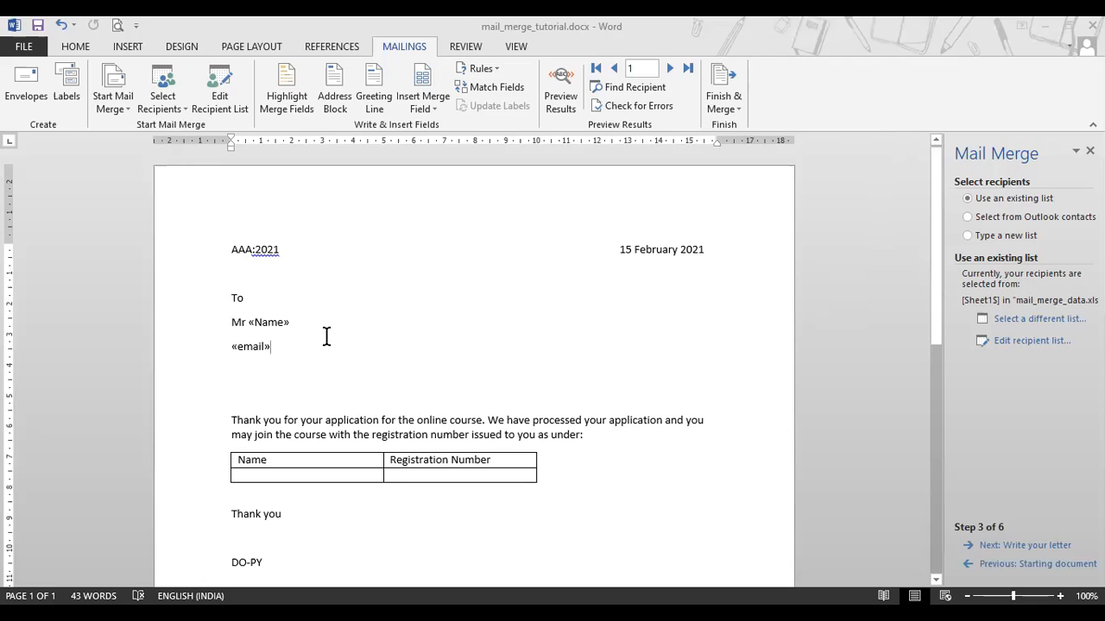
- Delete the email and Name merge fields from the recipient lines below "To"
click(328, 348)
key(BackSpace)
key(BackSpace)
key(BackSpace)
key(BackSpace)
key(BackSpace)
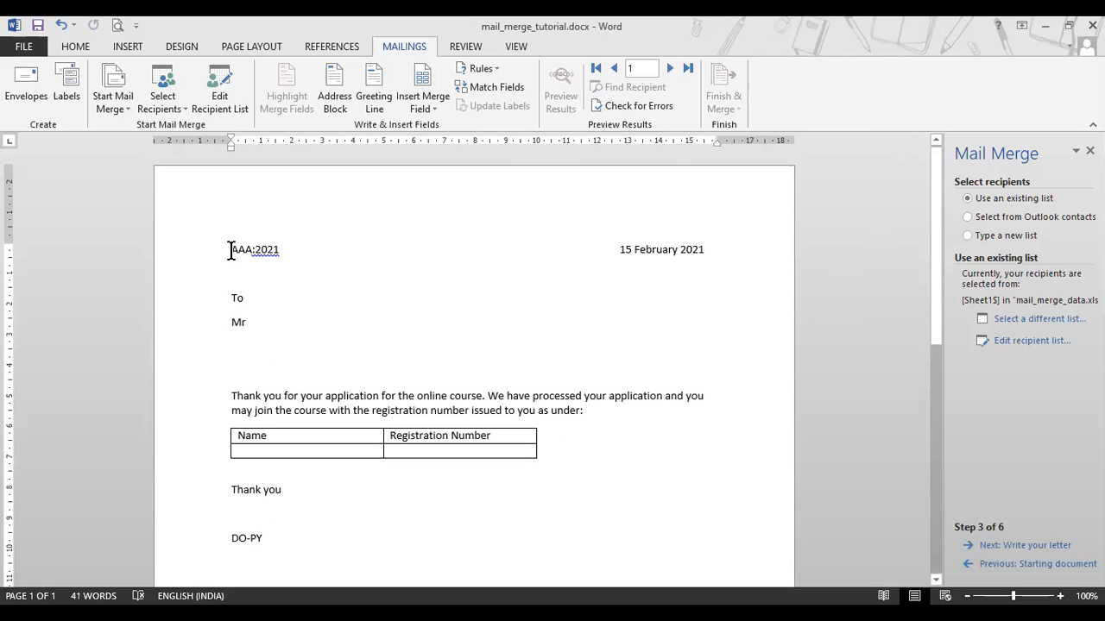
- Delete the title "Mr" from the recipient line below "To"
drag(256, 249, 283, 249)
click(287, 253)
drag(618, 249, 700, 247)
drag(226, 295, 249, 298)
click(252, 325)
click(232, 324)
key(Delete)
key(Delete)
- Examine the blank recipient line, the body text and the empty table cells under Name and Registration Number
drag(231, 321, 264, 326)
click(238, 328)
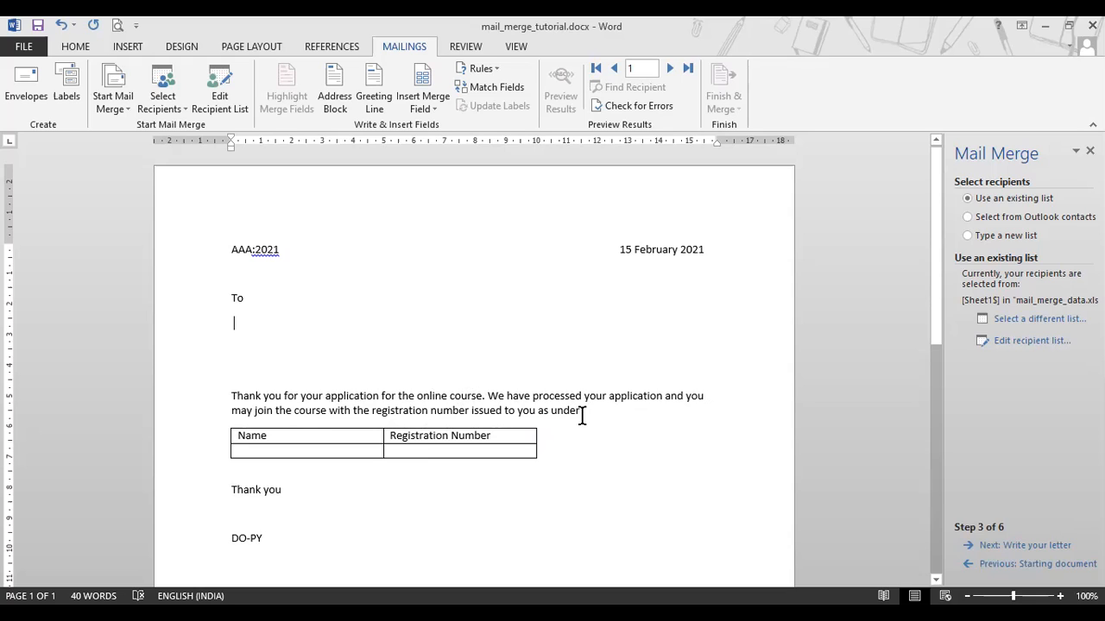
click(302, 450)
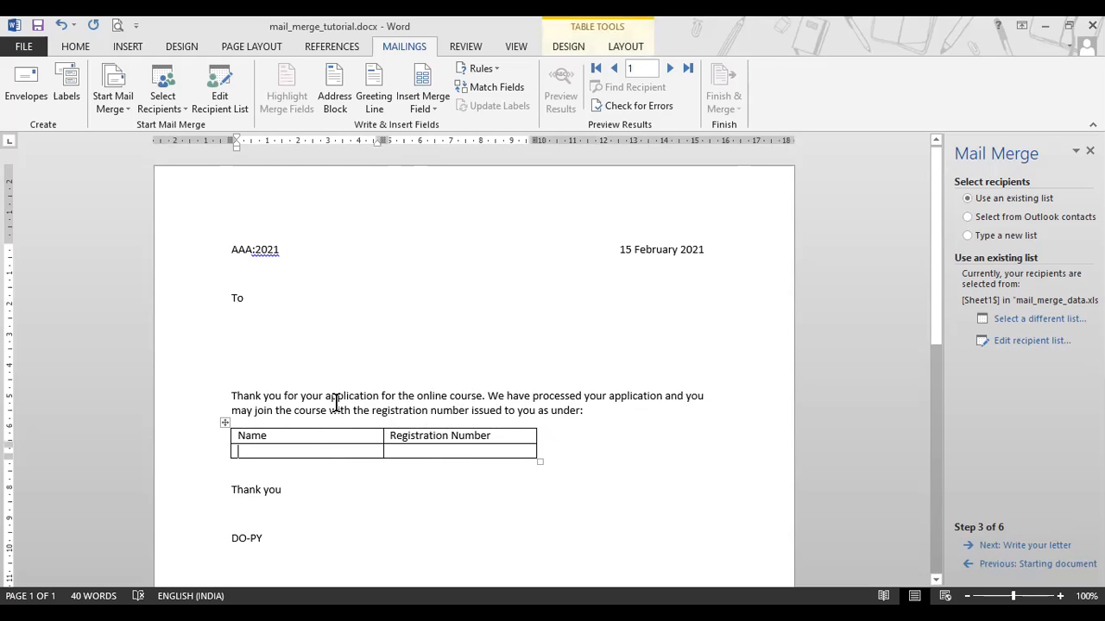
drag(325, 396, 363, 411)
click(275, 451)
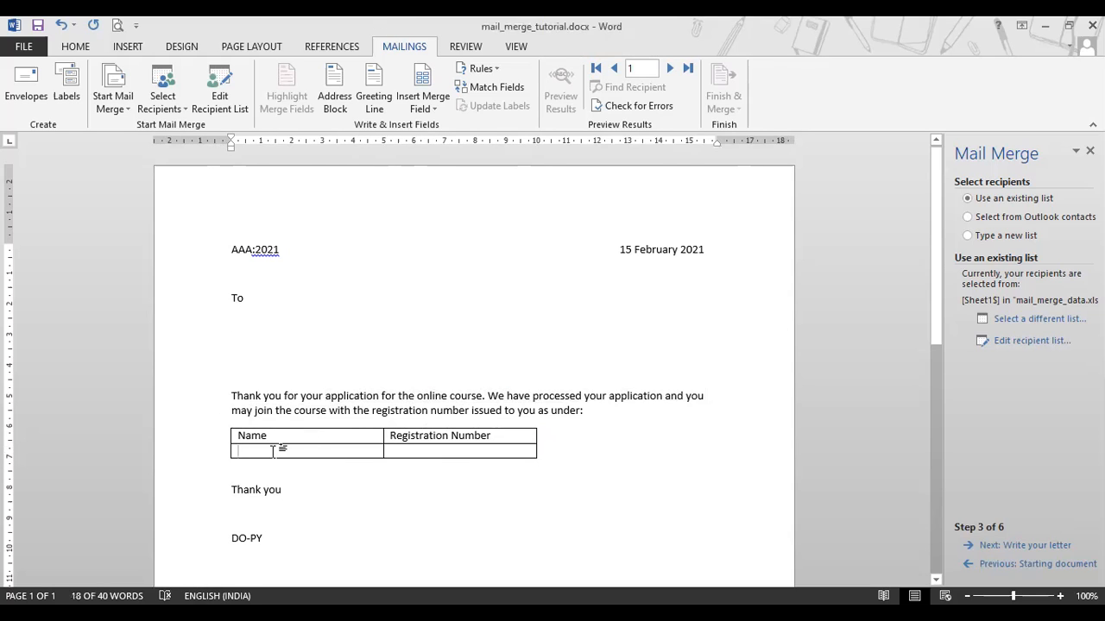
click(231, 317)
drag(232, 319, 249, 320)
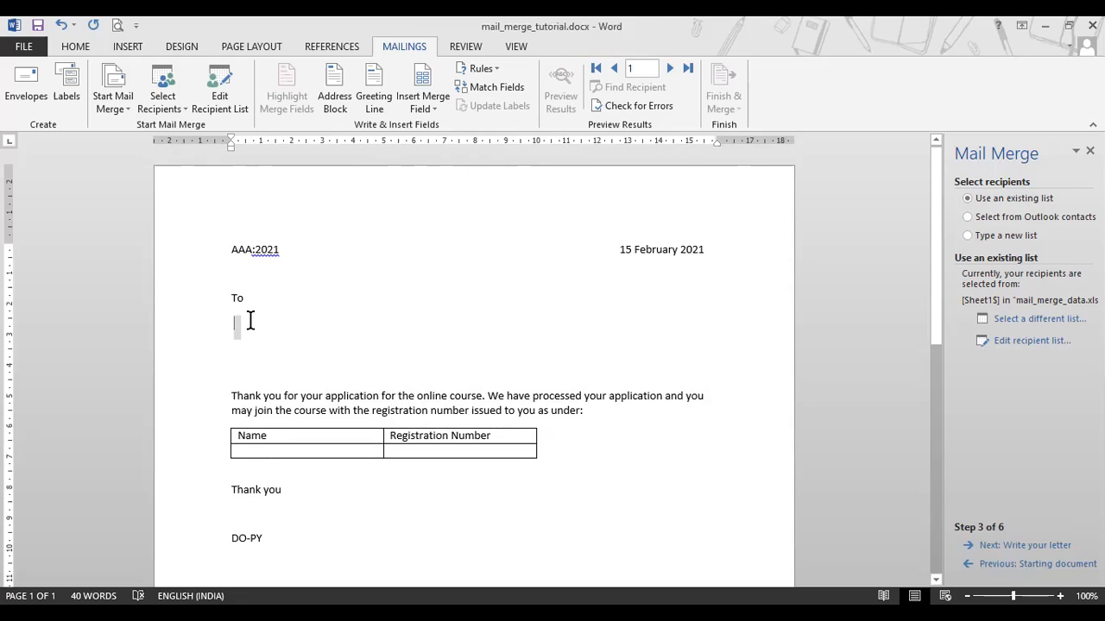
click(261, 449)
click(430, 449)
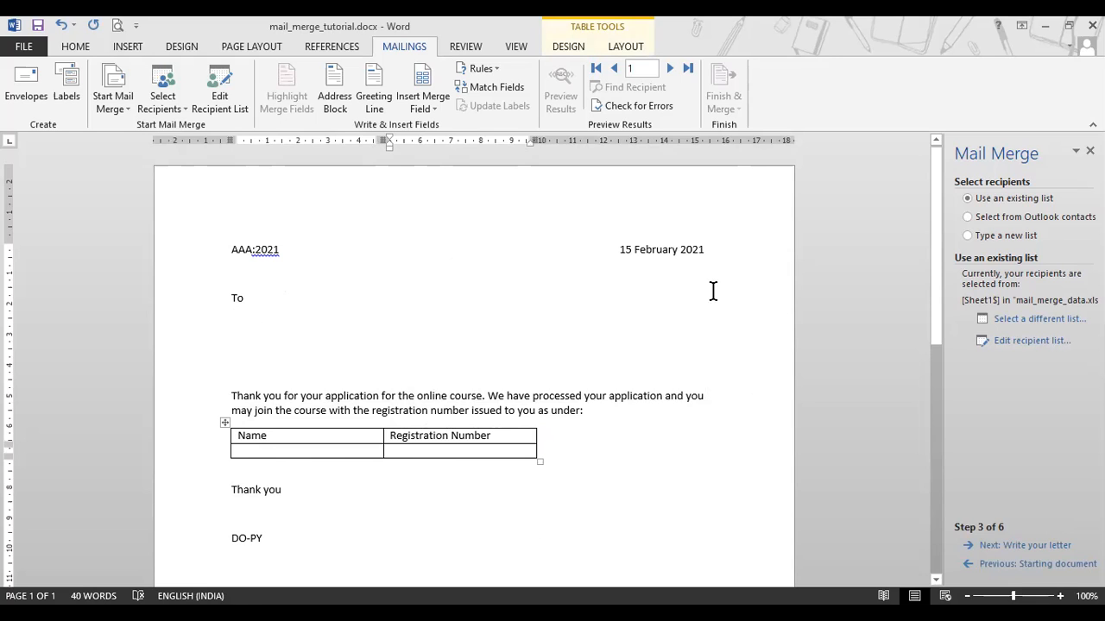
scroll(260, 465, down, 2)
scroll(418, 526, up, 2)
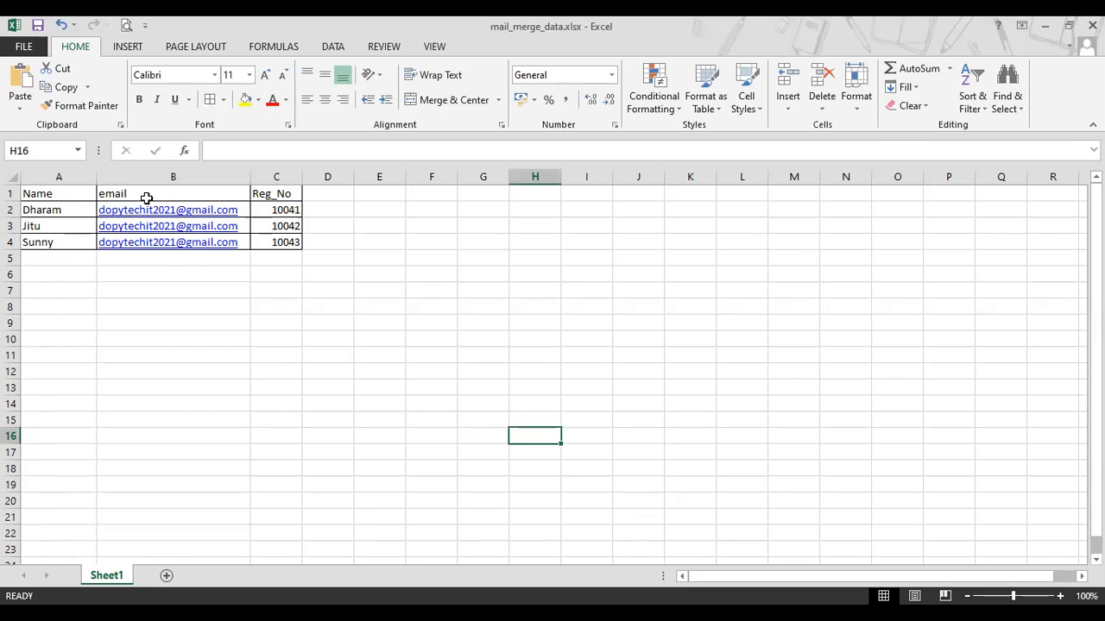
- Switch to the Excel workbook mail_merge_data.xlsx and examine its names, e-mail addresses and registration numbers
click(195, 197)
click(293, 194)
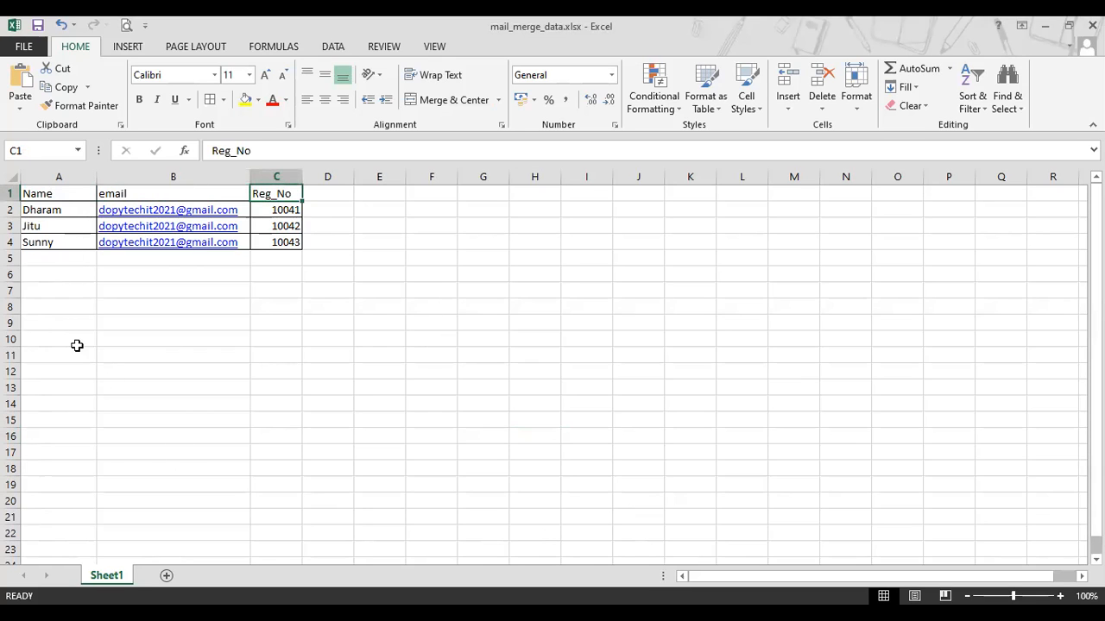
click(44, 210)
click(40, 227)
click(41, 242)
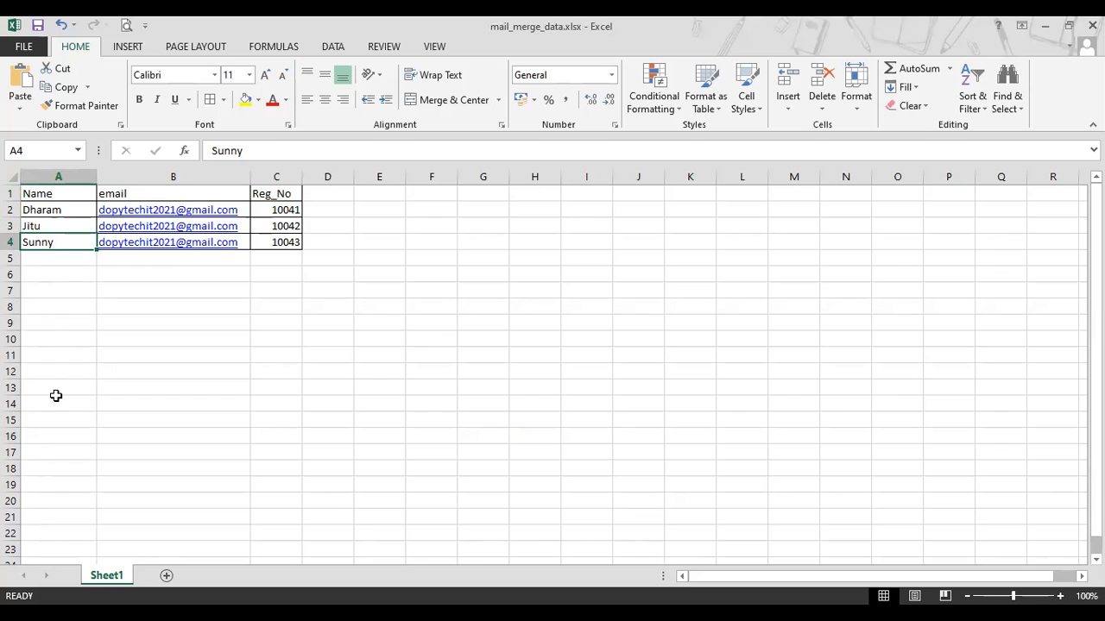
click(281, 210)
click(282, 225)
click(274, 241)
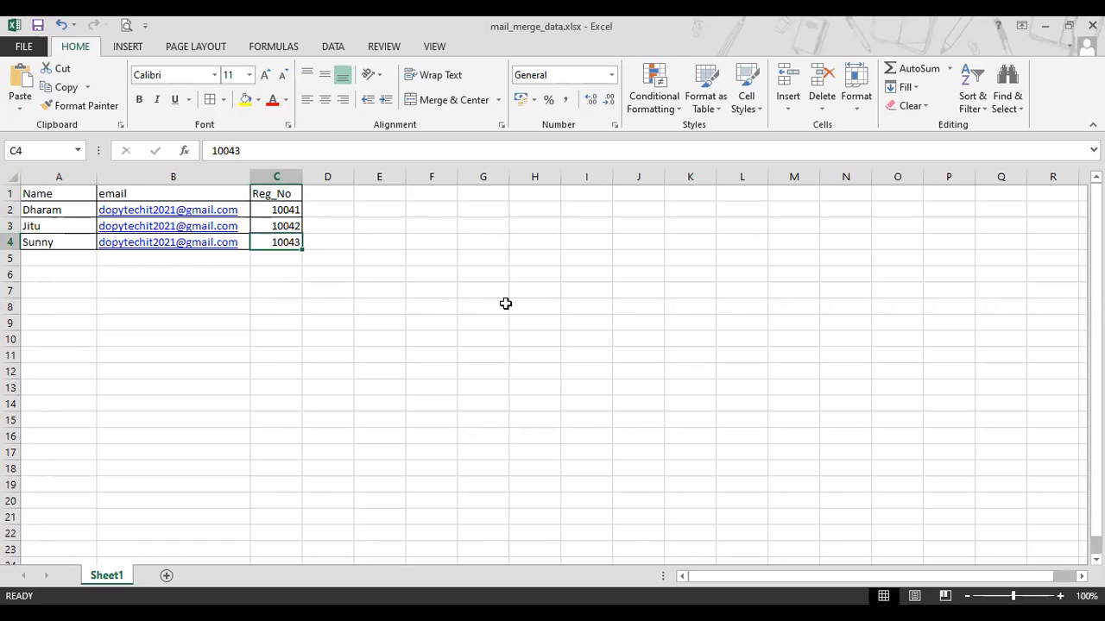
key(Left)
key(Up)
key(Up)
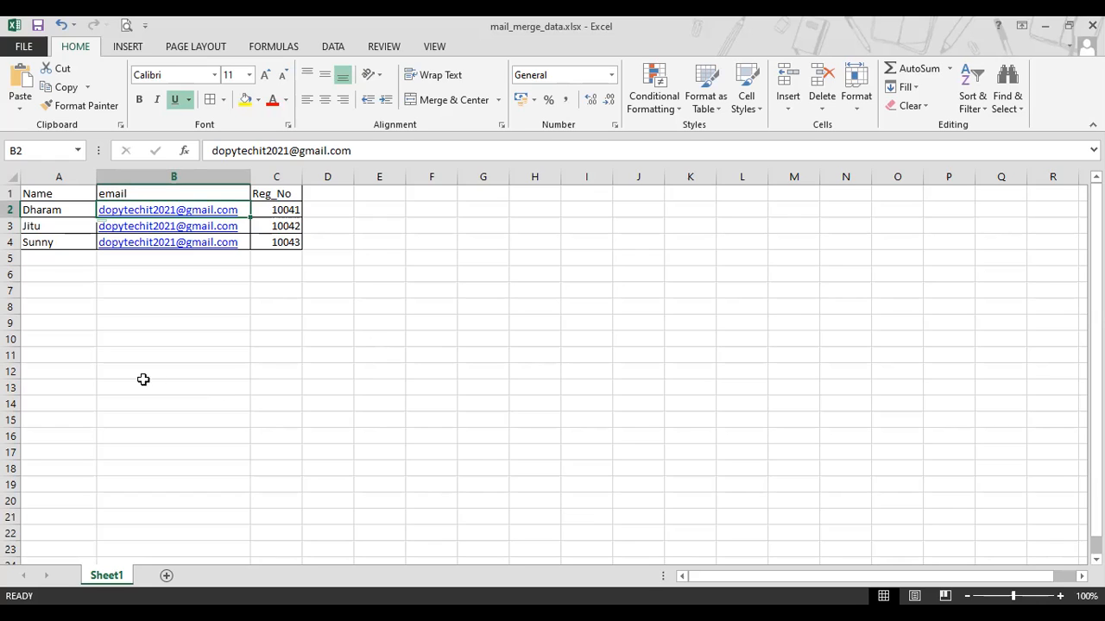
- Check the whole data table and its Name, email and Reg_No headers, and save the workbook
drag(38, 195, 285, 259)
click(226, 404)
drag(38, 193, 284, 193)
click(284, 193)
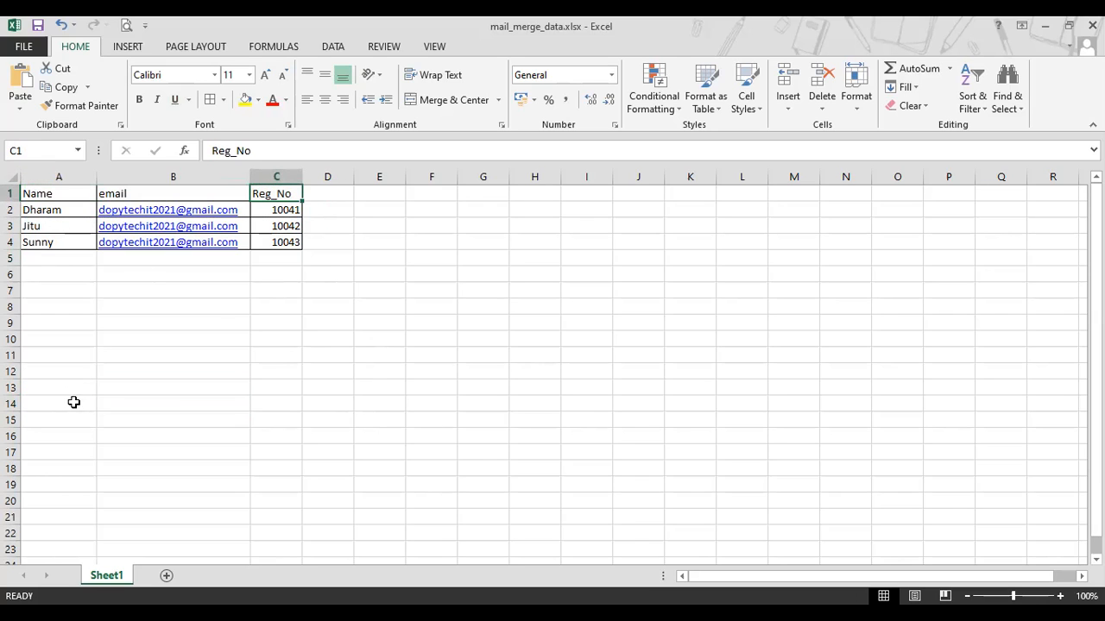
click(41, 199)
click(155, 198)
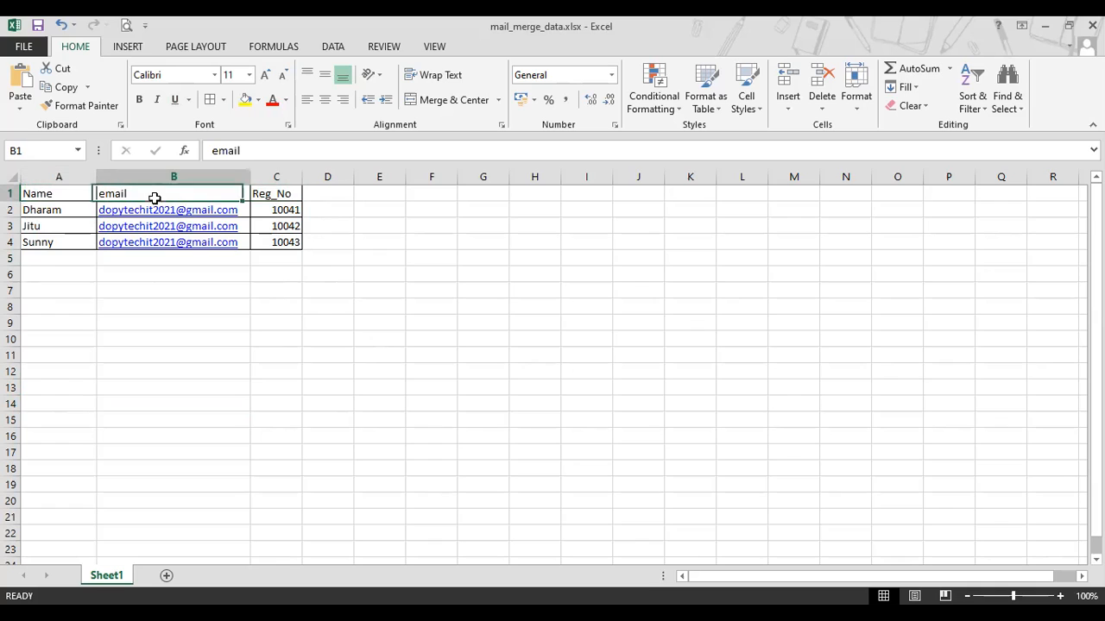
click(271, 196)
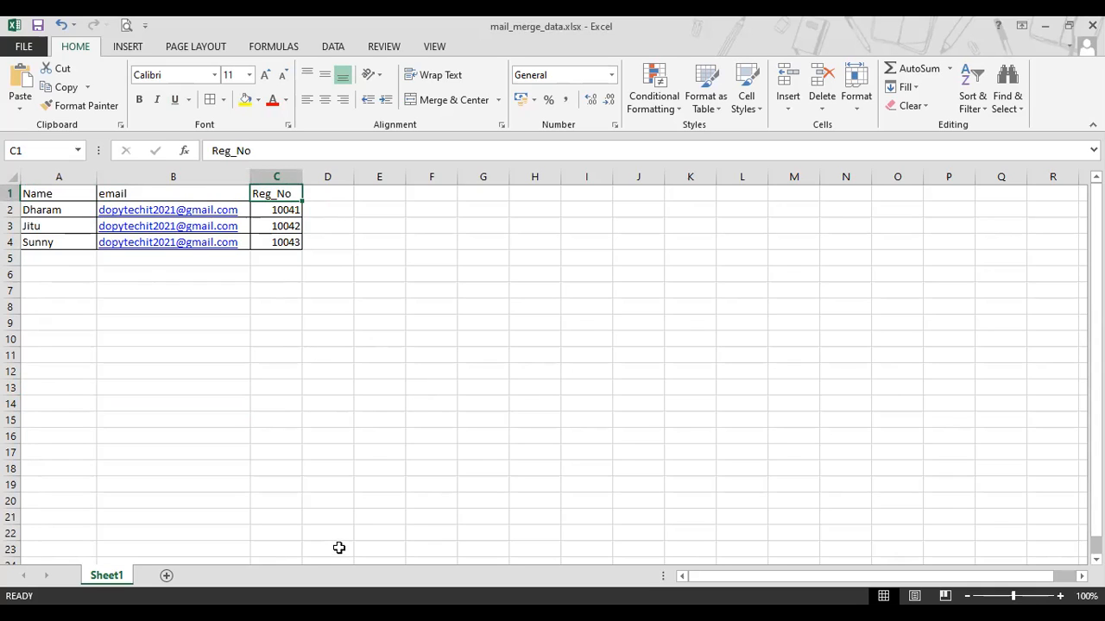
click(38, 26)
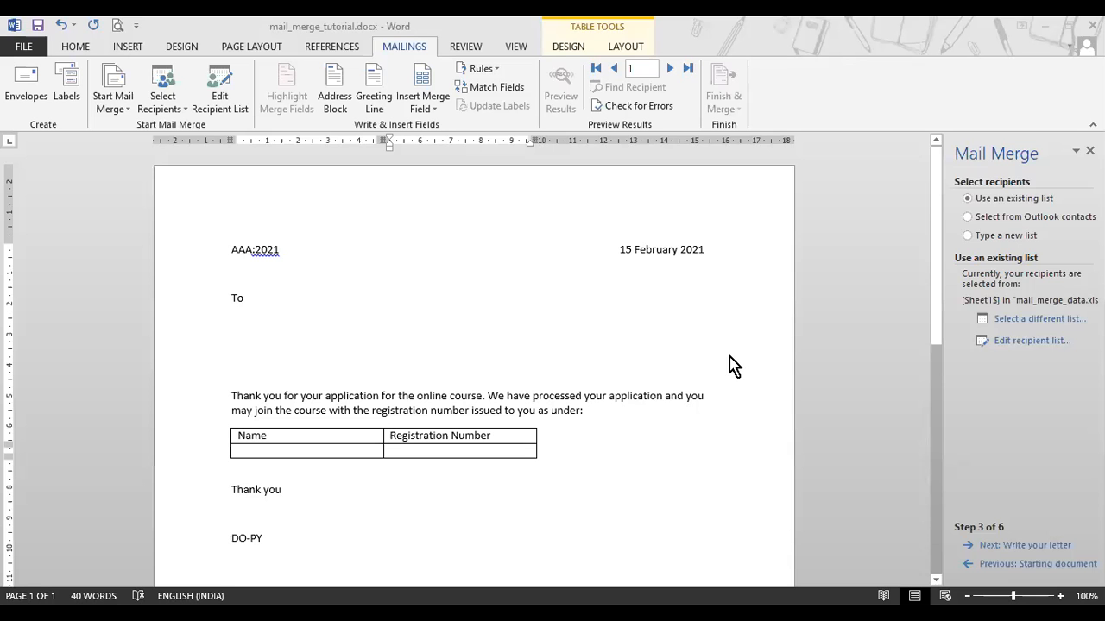
- Switch back to mail_merge_tutorial.docx in Word and reset it to a normal Word document without mail merge data
click(129, 117)
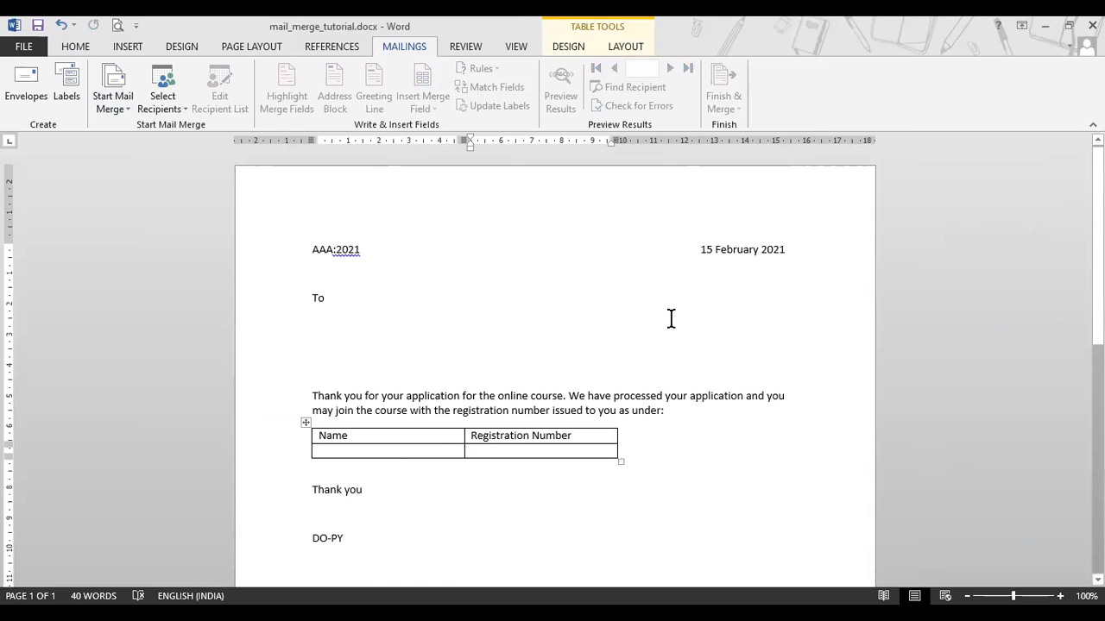
click(82, 50)
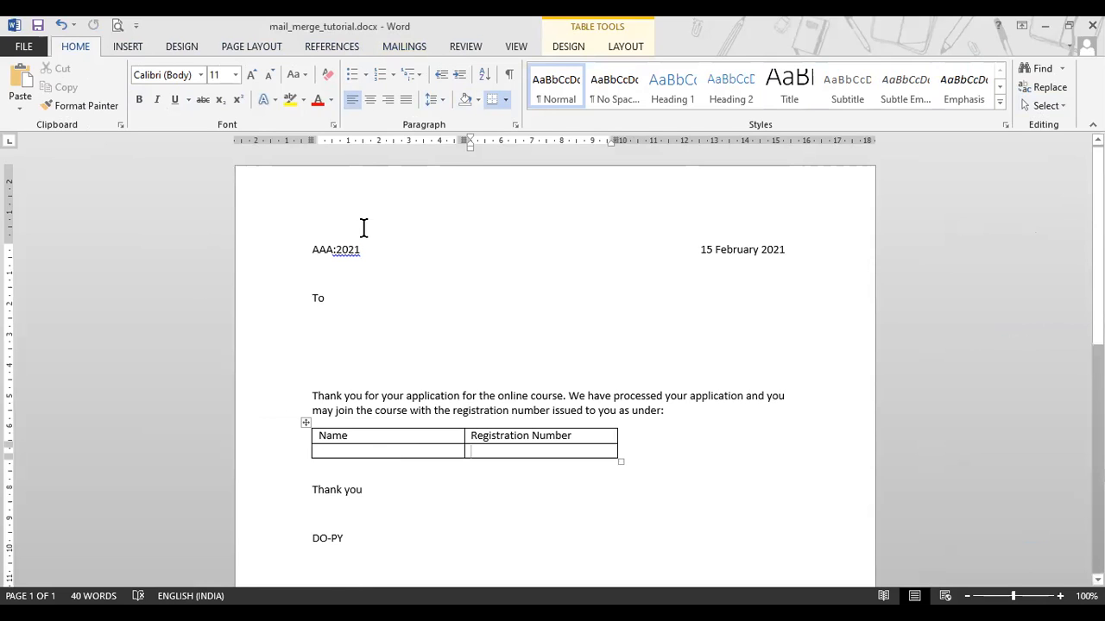
click(413, 52)
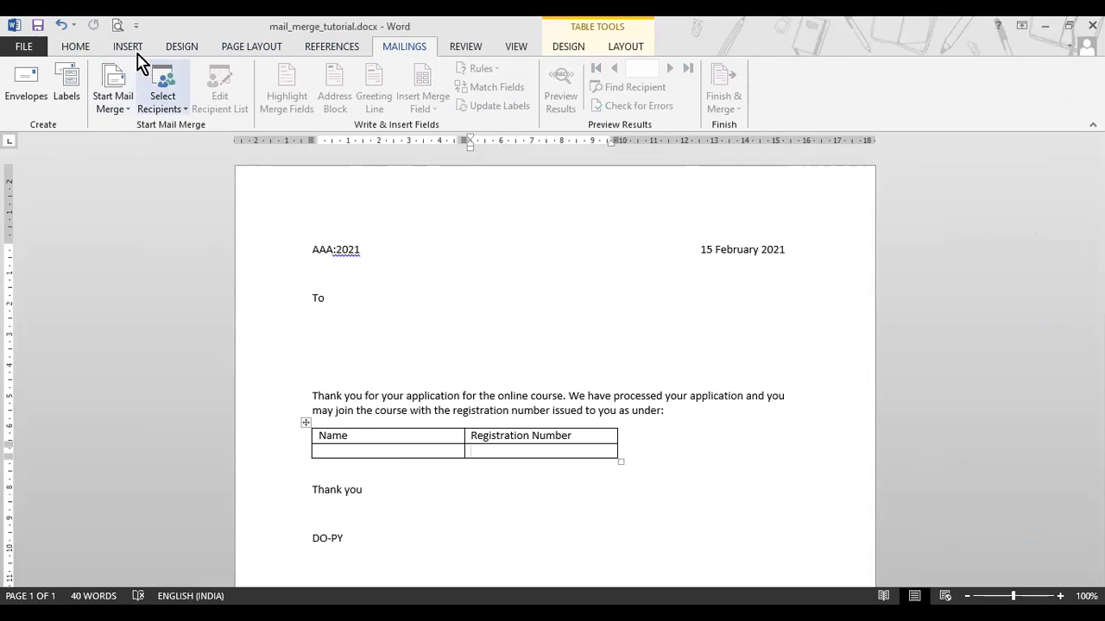
- Start the Step-by-Step Mail Merge Wizard for Letters, use the current document, and proceed to recipient selection
click(129, 112)
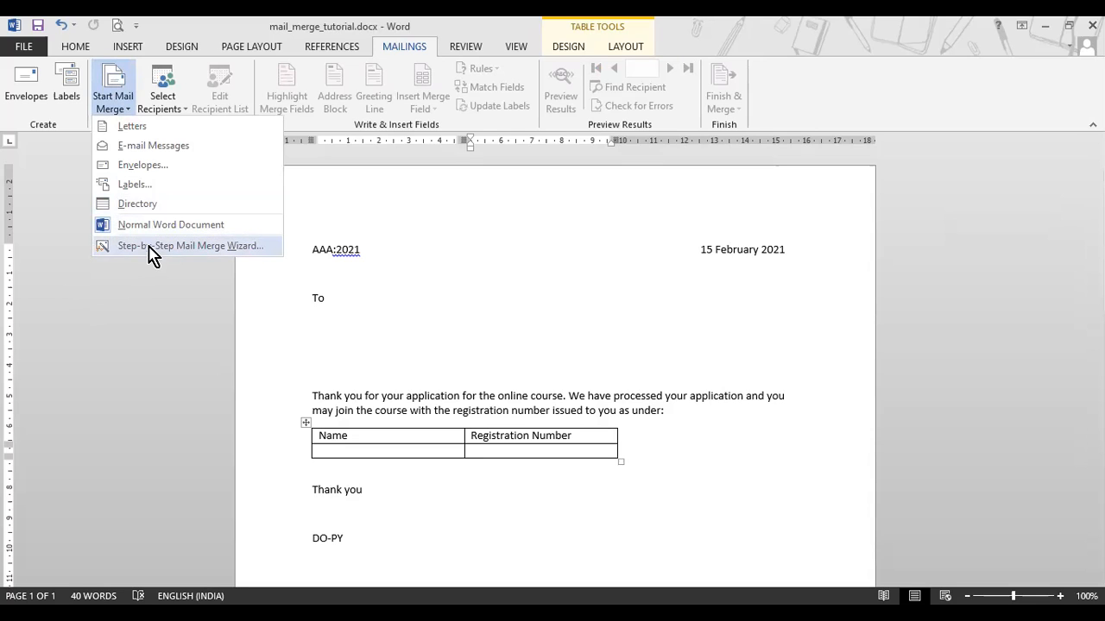
click(140, 250)
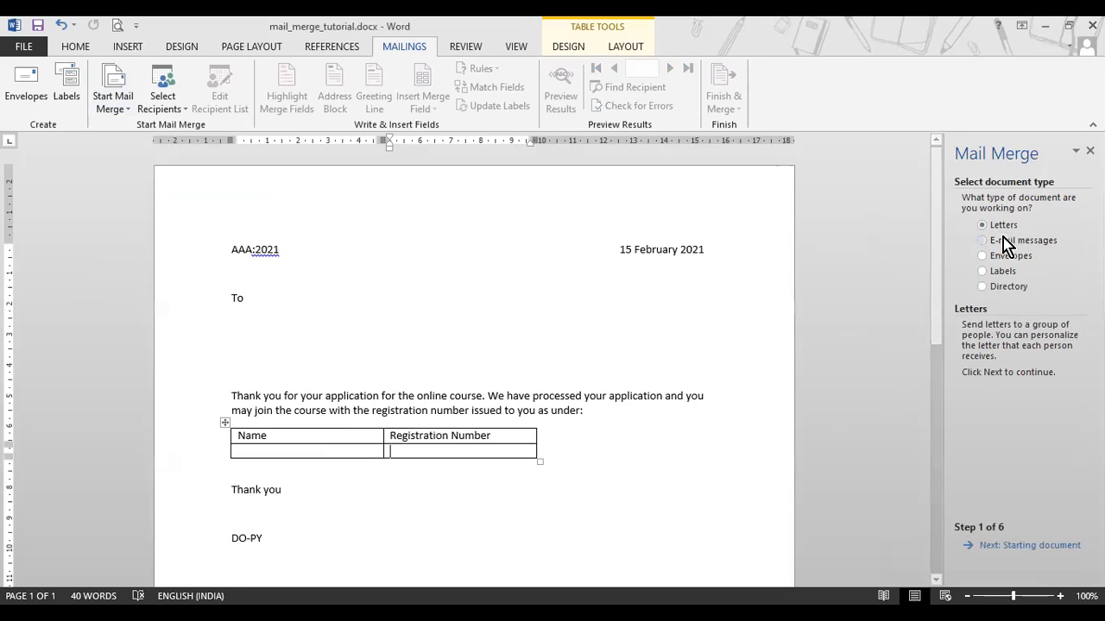
click(1012, 549)
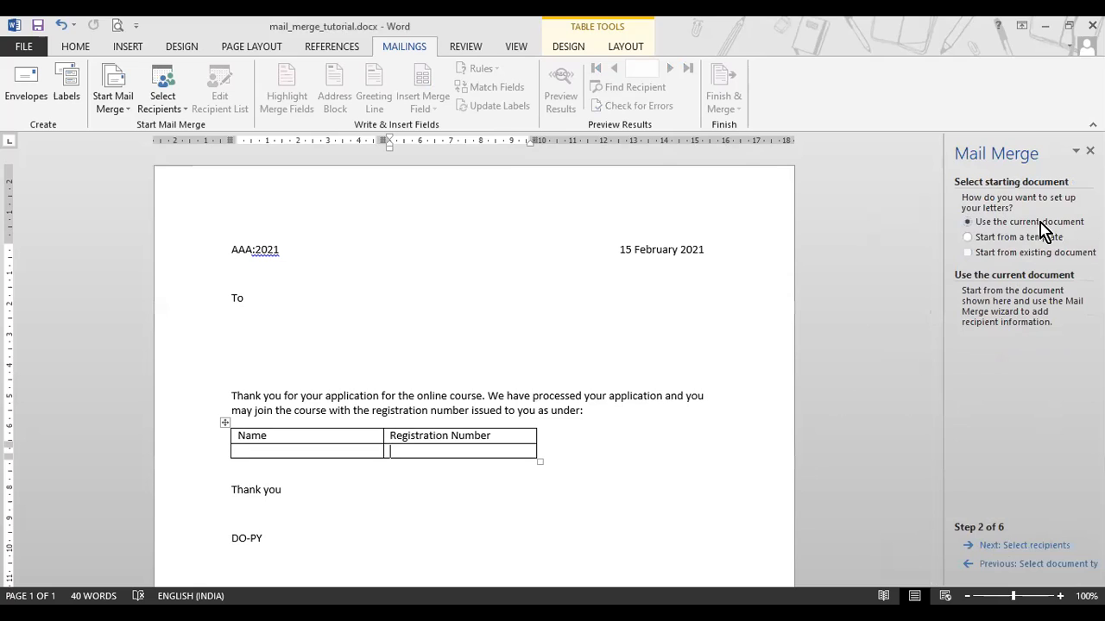
click(1021, 546)
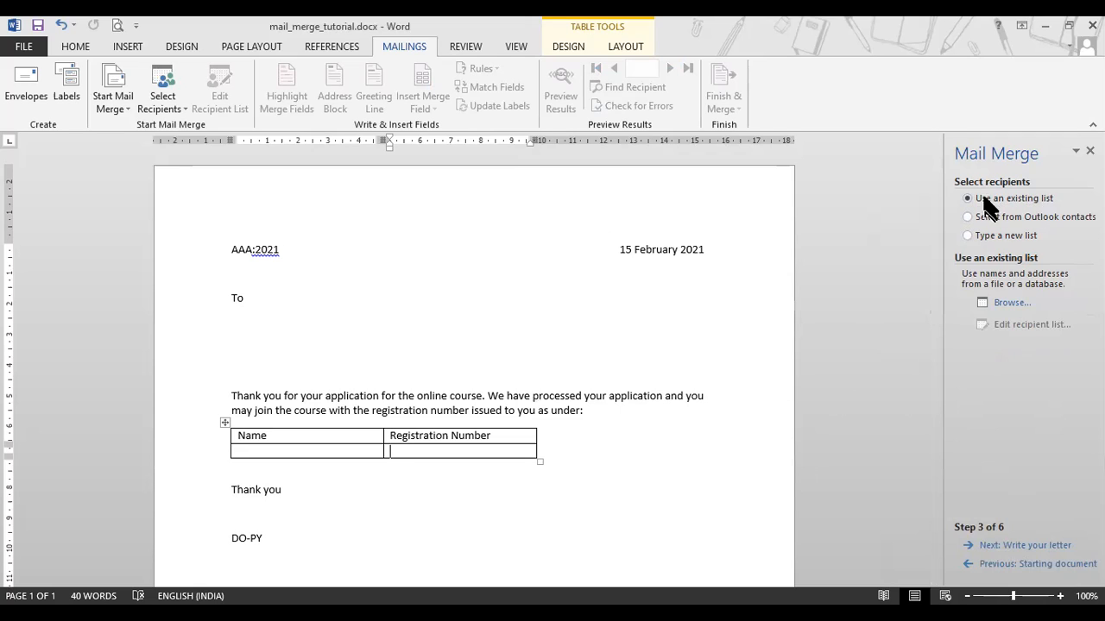
- Load Sheet1$ of mail_merge_data.xlsx from the DoPyVideo\mailmerge folder as recipient list, with first-row headers and all recipients included
click(1012, 303)
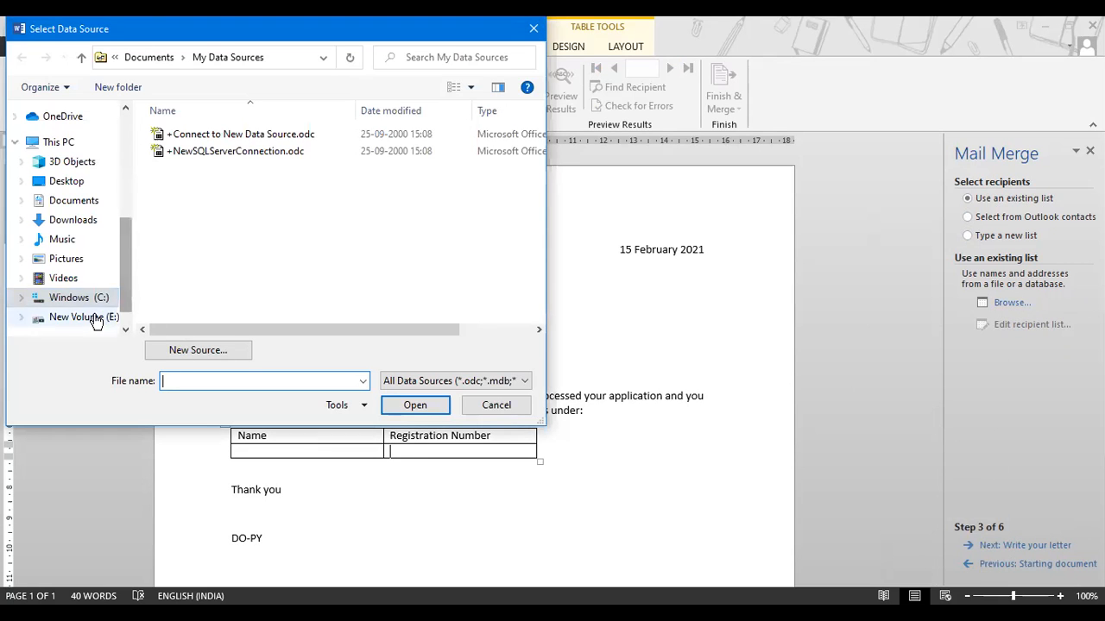
click(95, 319)
double_click(185, 153)
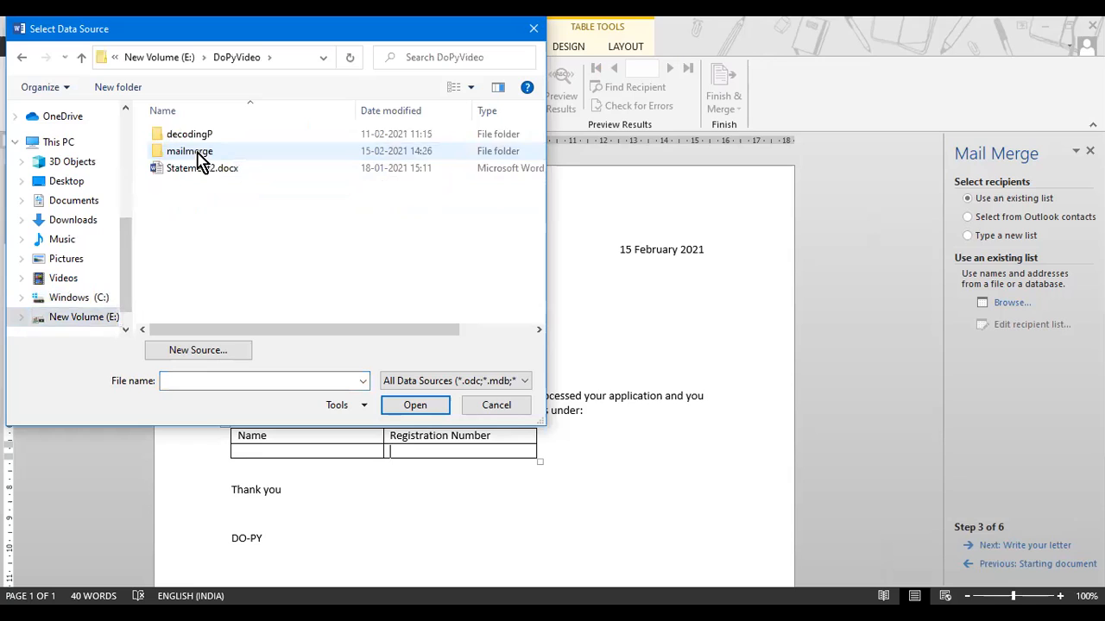
double_click(197, 157)
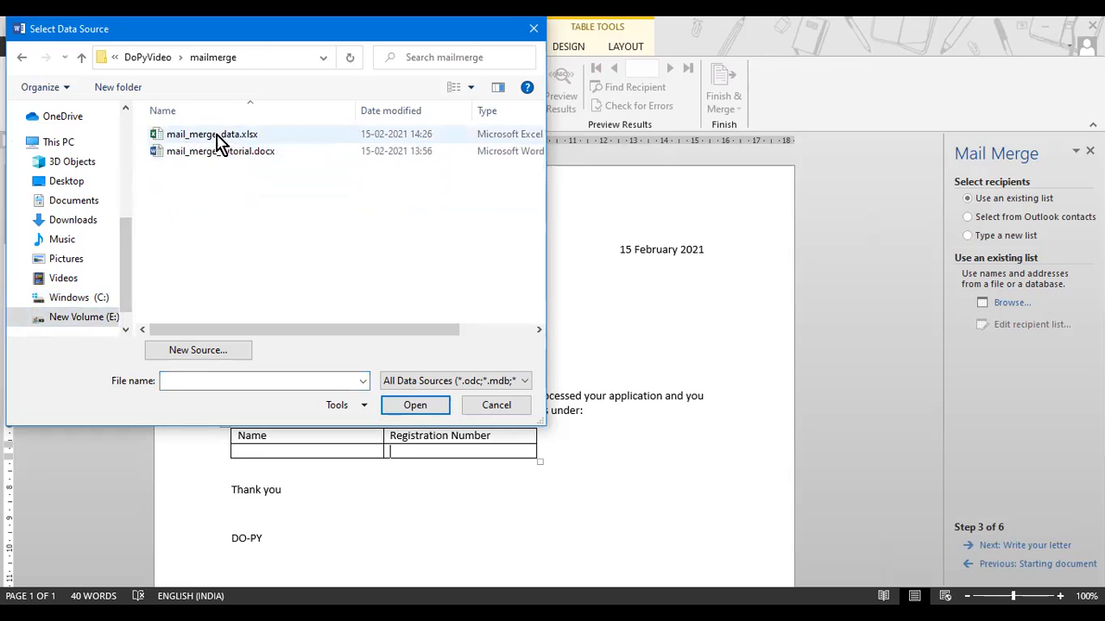
click(216, 140)
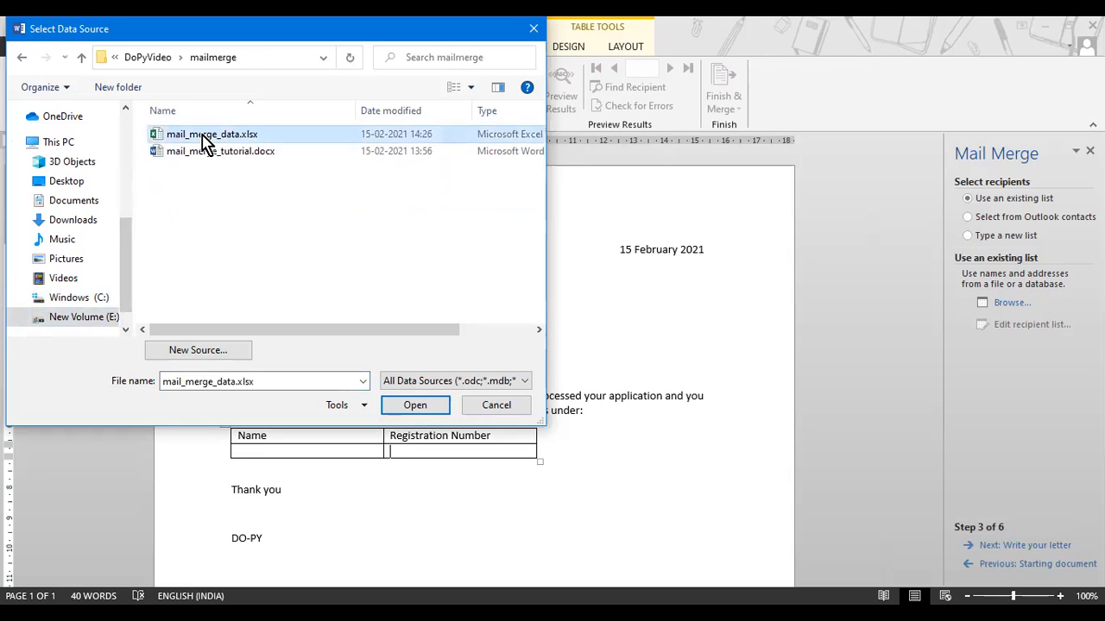
click(415, 406)
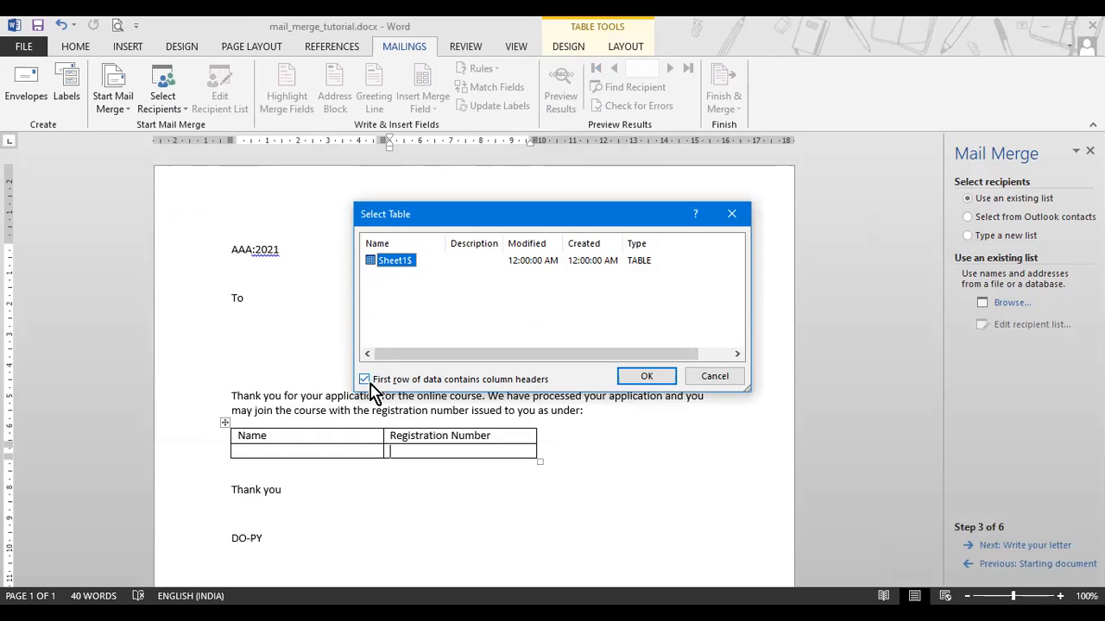
click(654, 376)
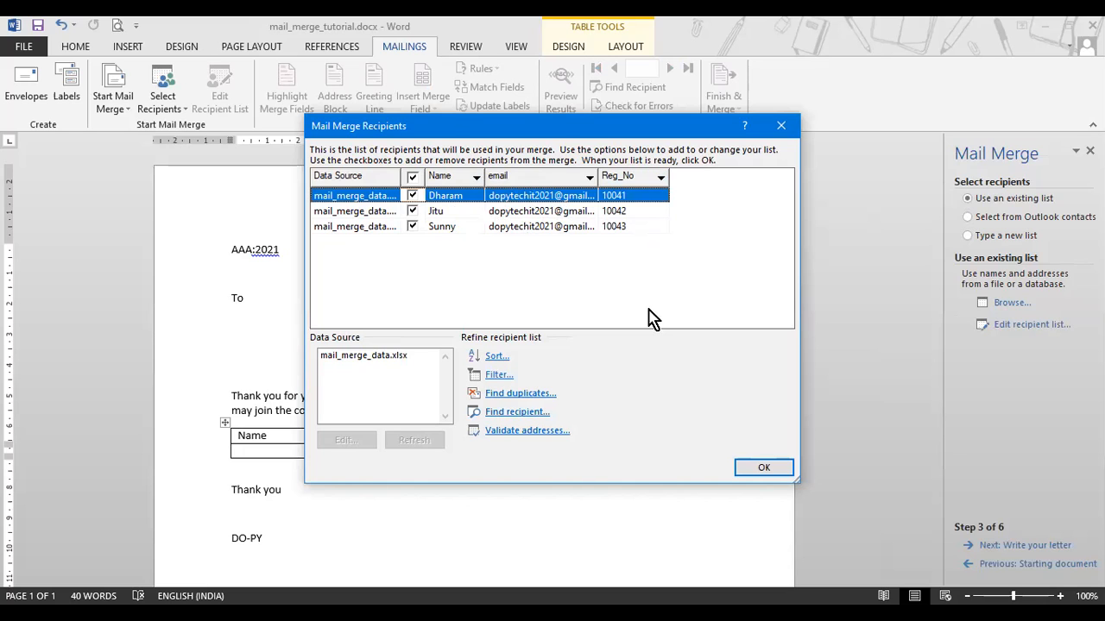
click(755, 469)
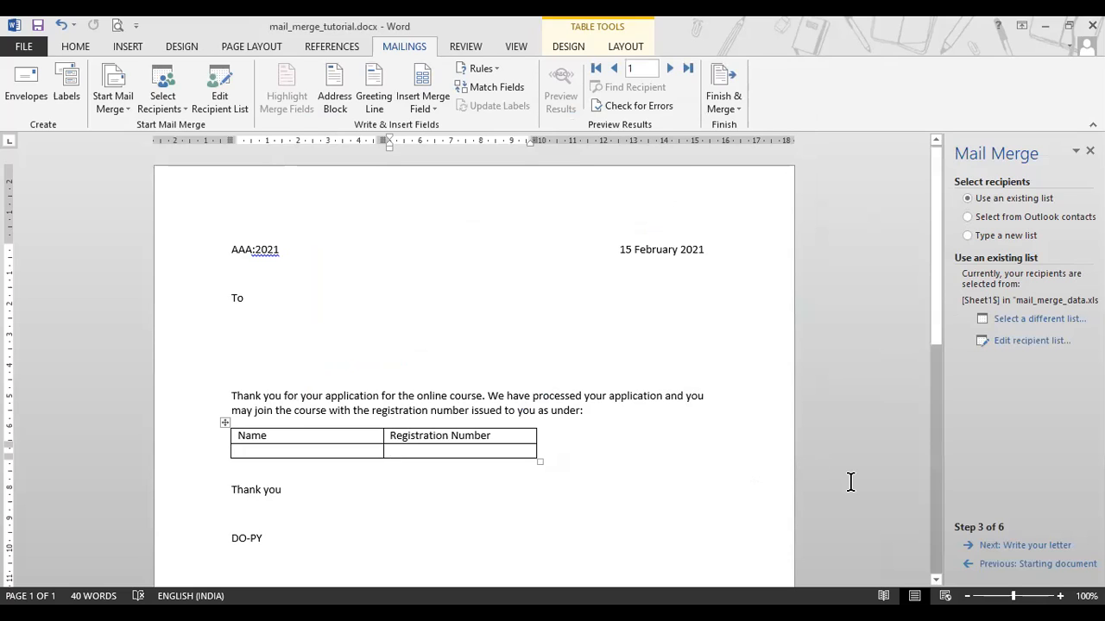
- Proceed to writing the letter and insert the Name merge field below "To", with the email field on a new line beneath
click(1025, 547)
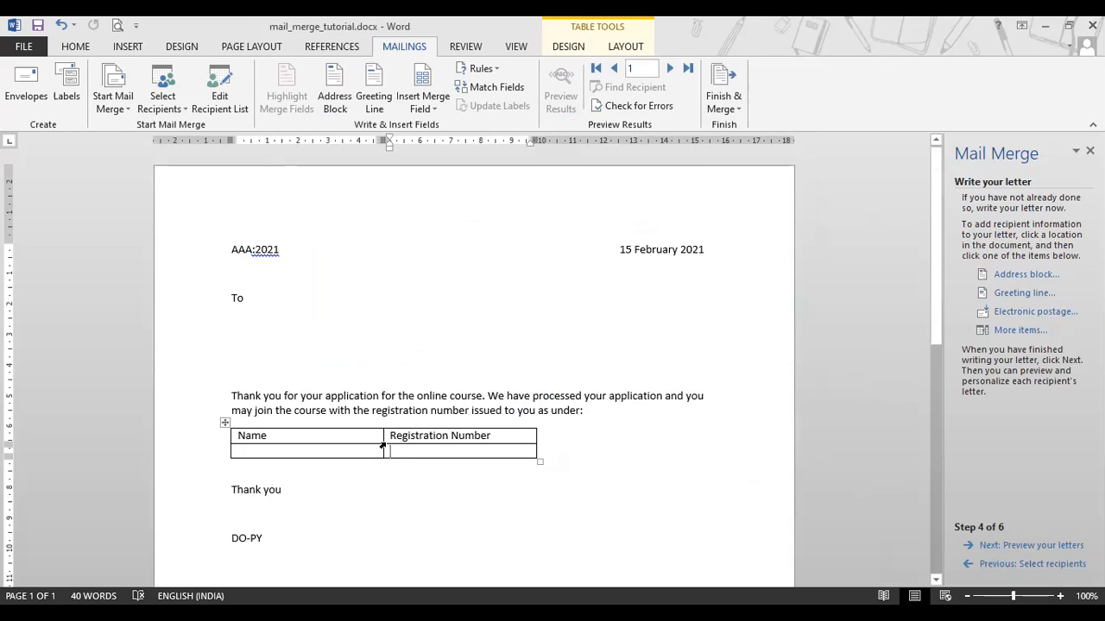
click(231, 314)
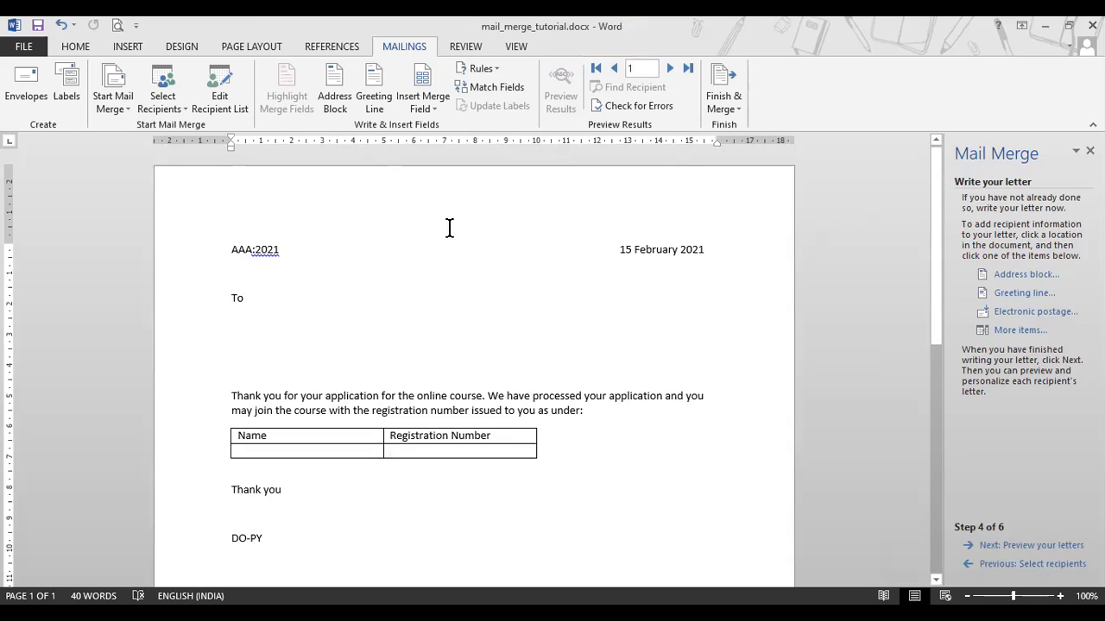
click(436, 111)
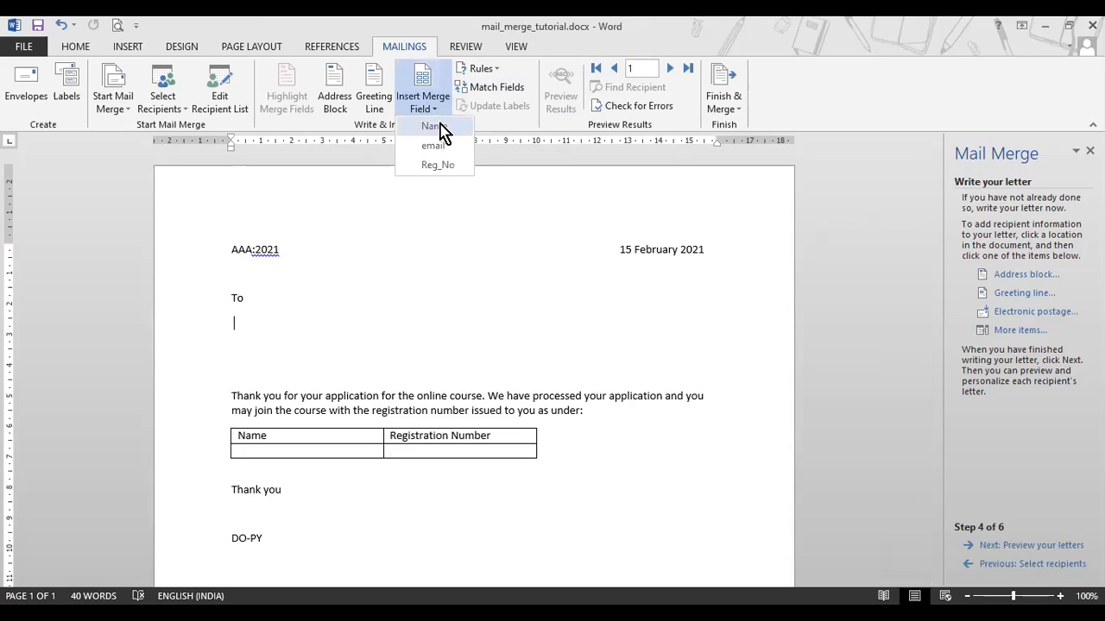
click(439, 127)
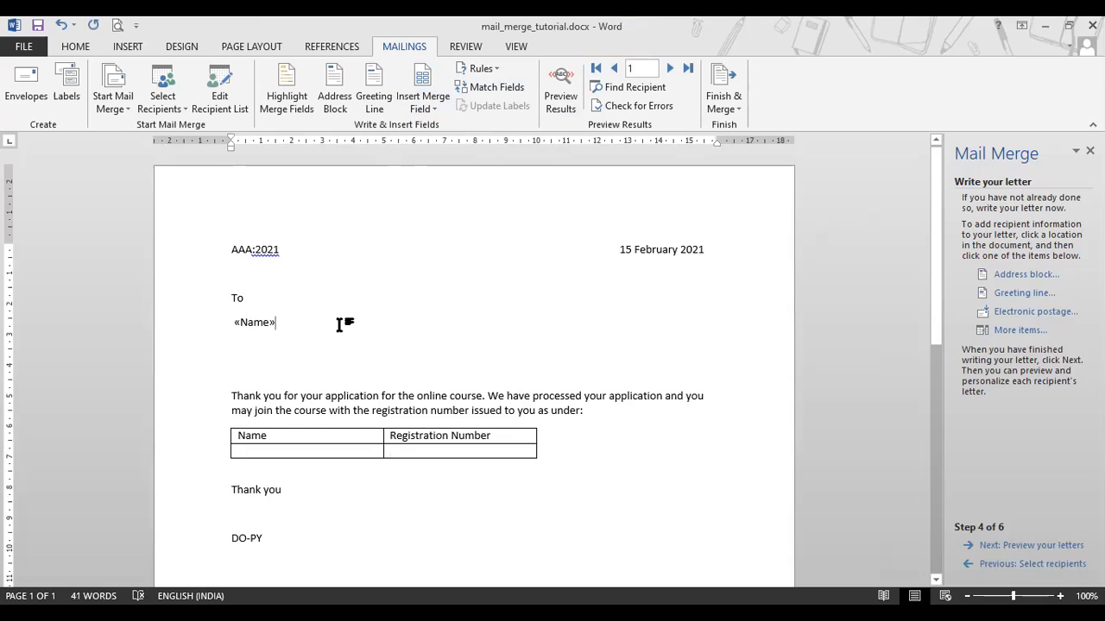
key(Return)
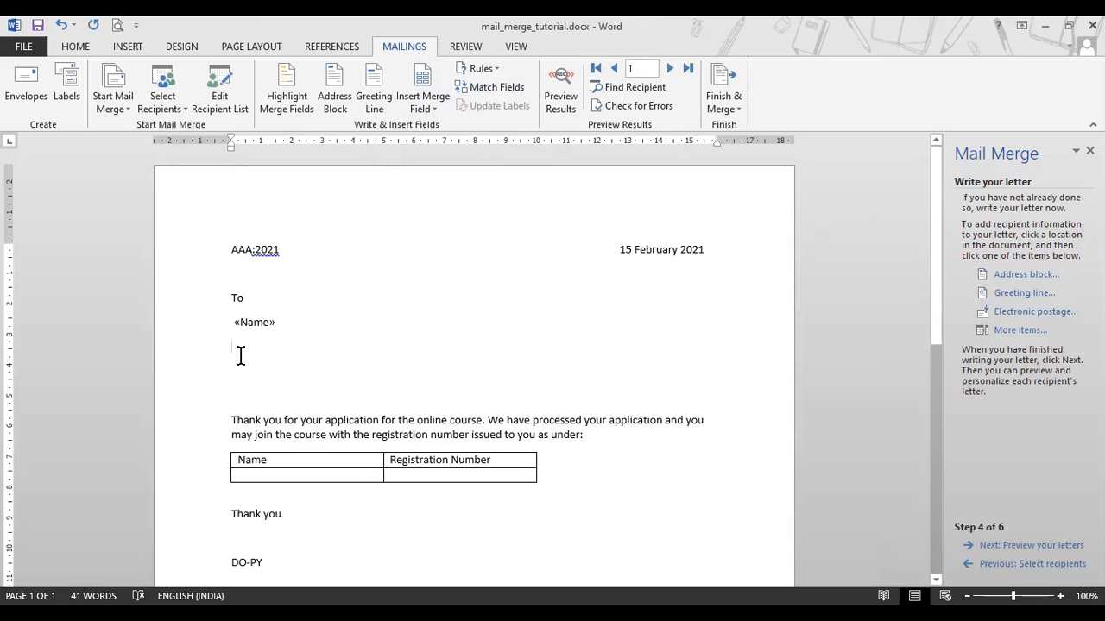
click(435, 108)
click(433, 146)
- Insert the Name merge field below the table's Name heading and the Reg_No merge field below Registration Number
click(280, 473)
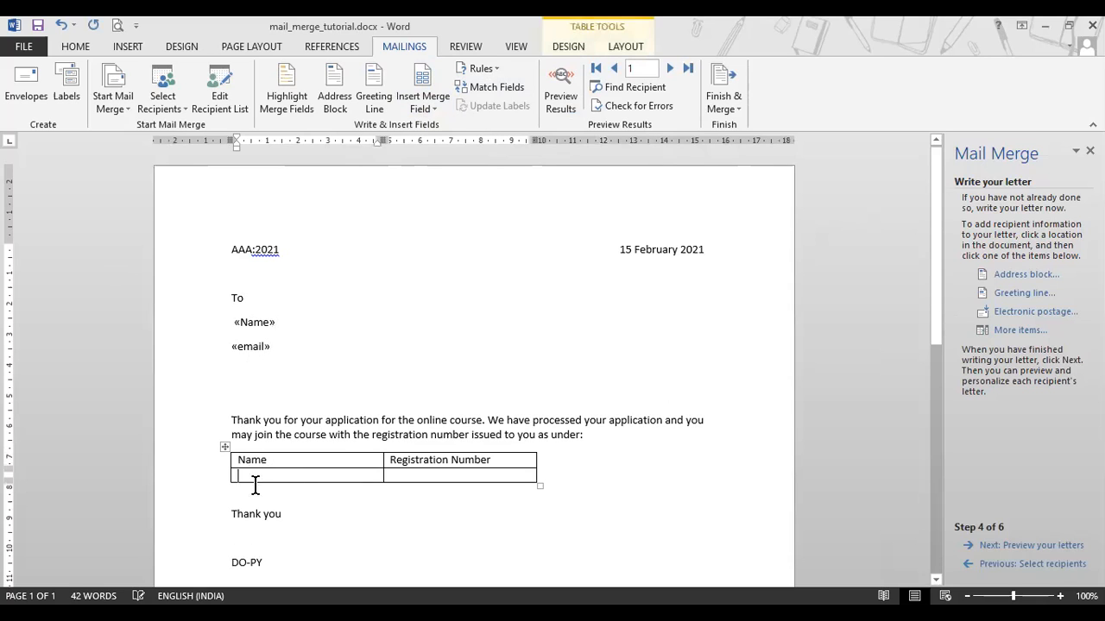
click(427, 108)
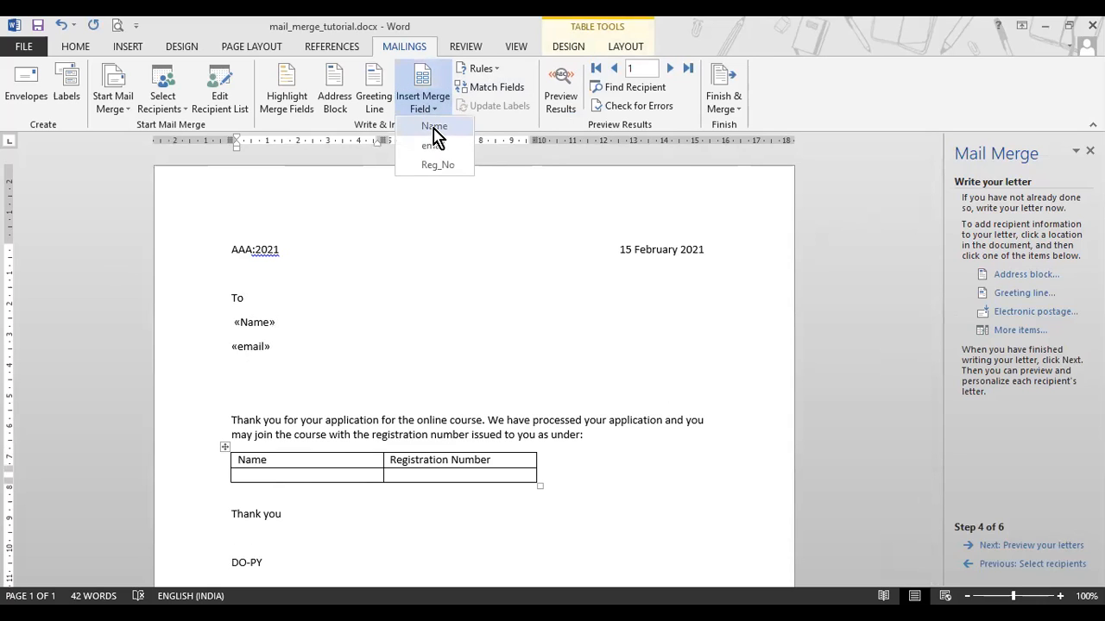
click(434, 127)
click(446, 476)
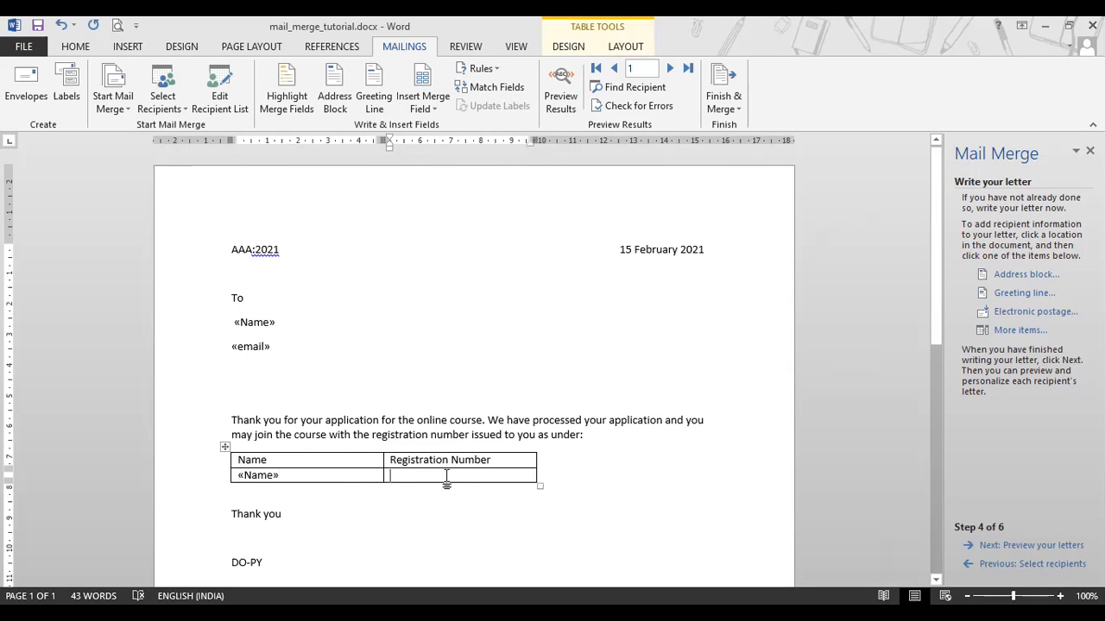
click(429, 108)
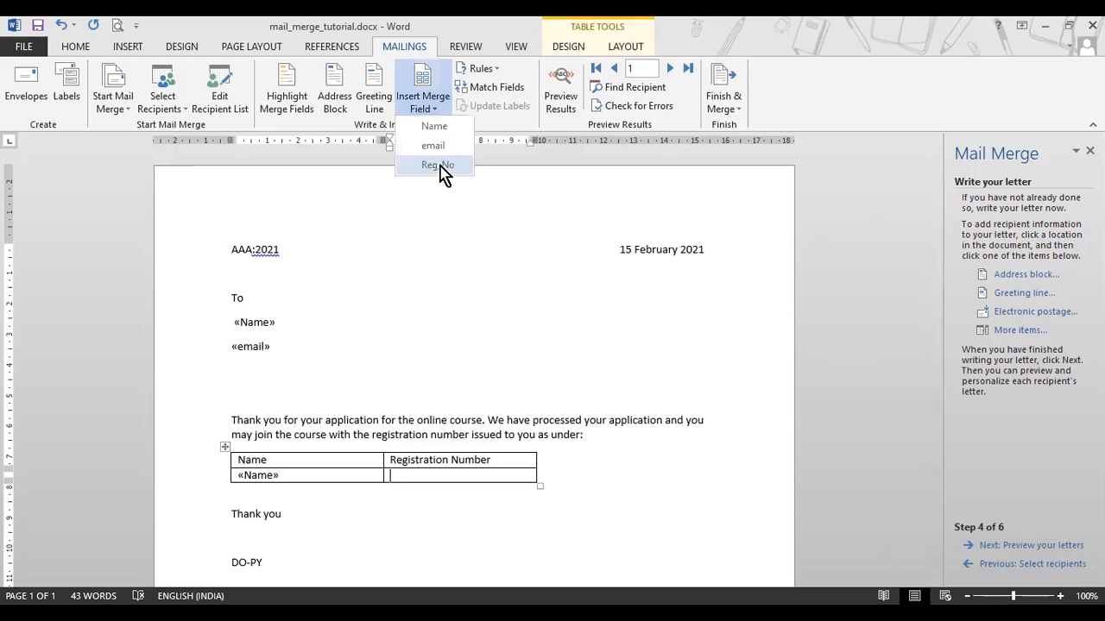
click(440, 166)
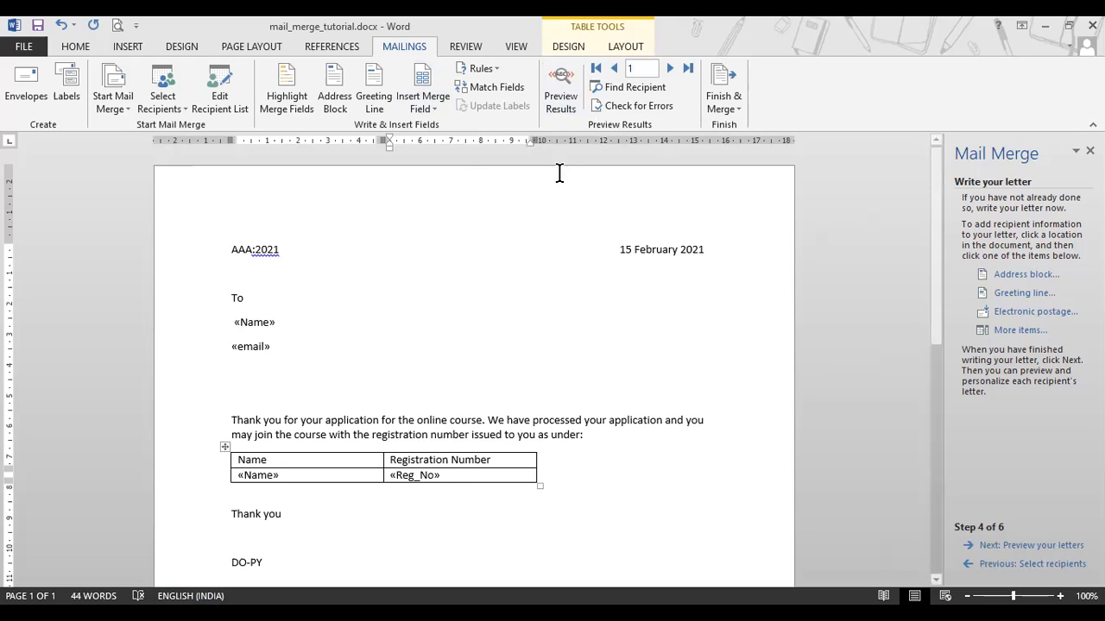
- Preview the merge results and check the name and registration number in the letters for records 1 to 3
click(562, 94)
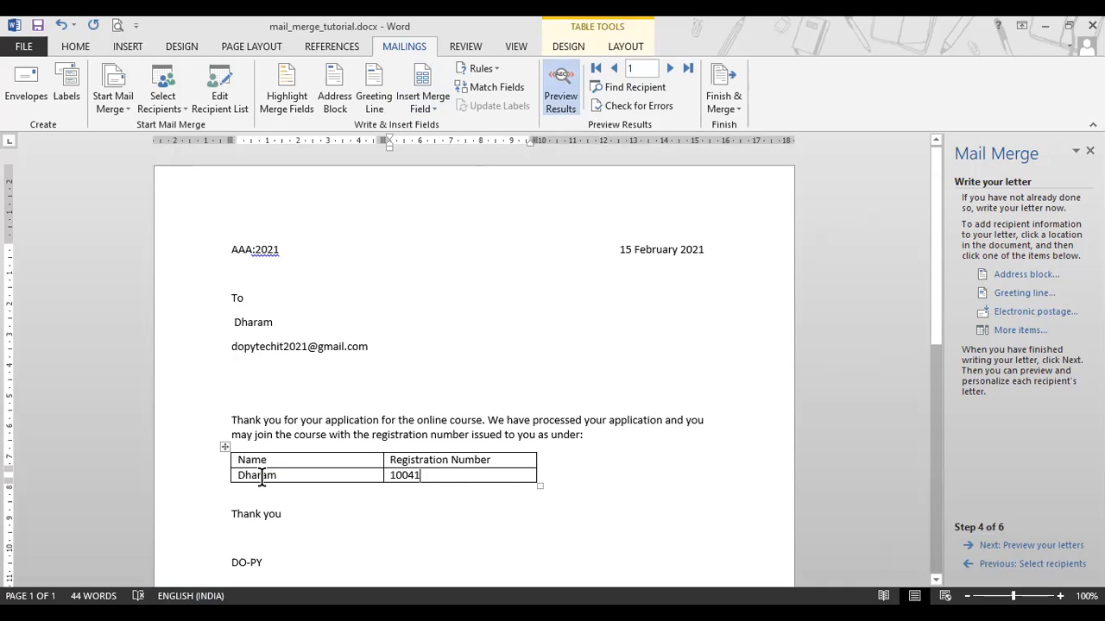
drag(282, 478, 227, 478)
click(392, 476)
drag(435, 474, 372, 471)
click(337, 499)
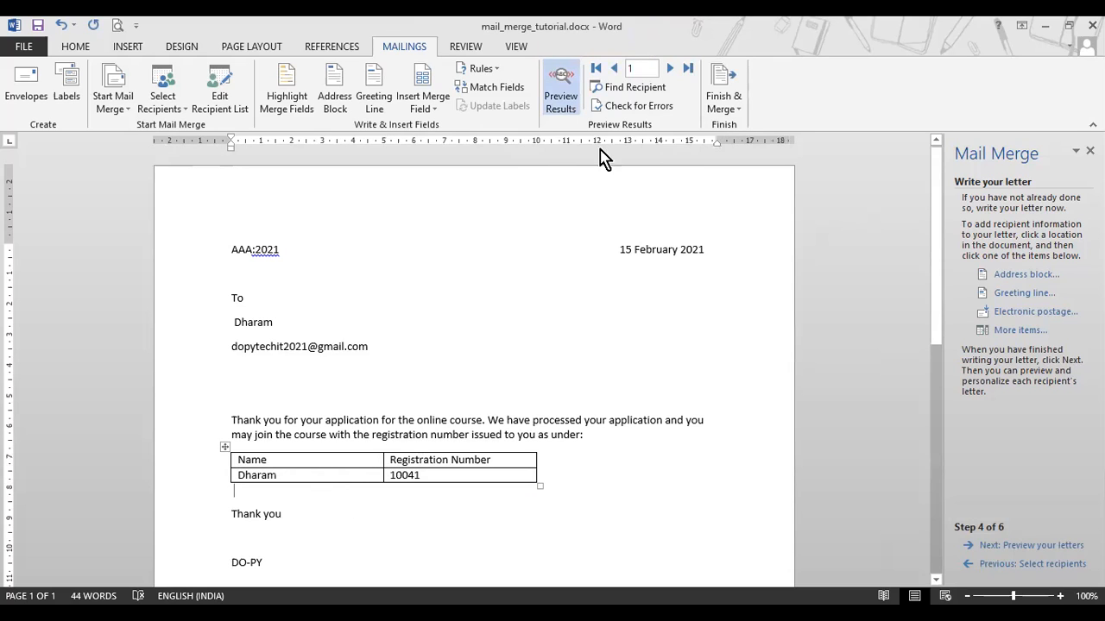
click(671, 69)
drag(233, 323, 275, 321)
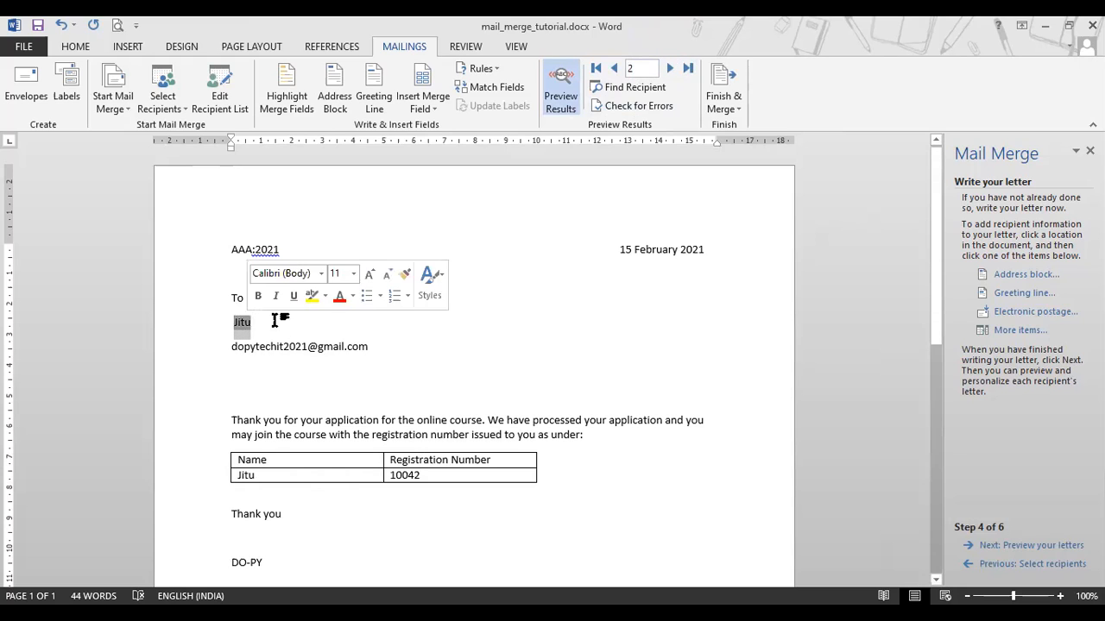
click(420, 476)
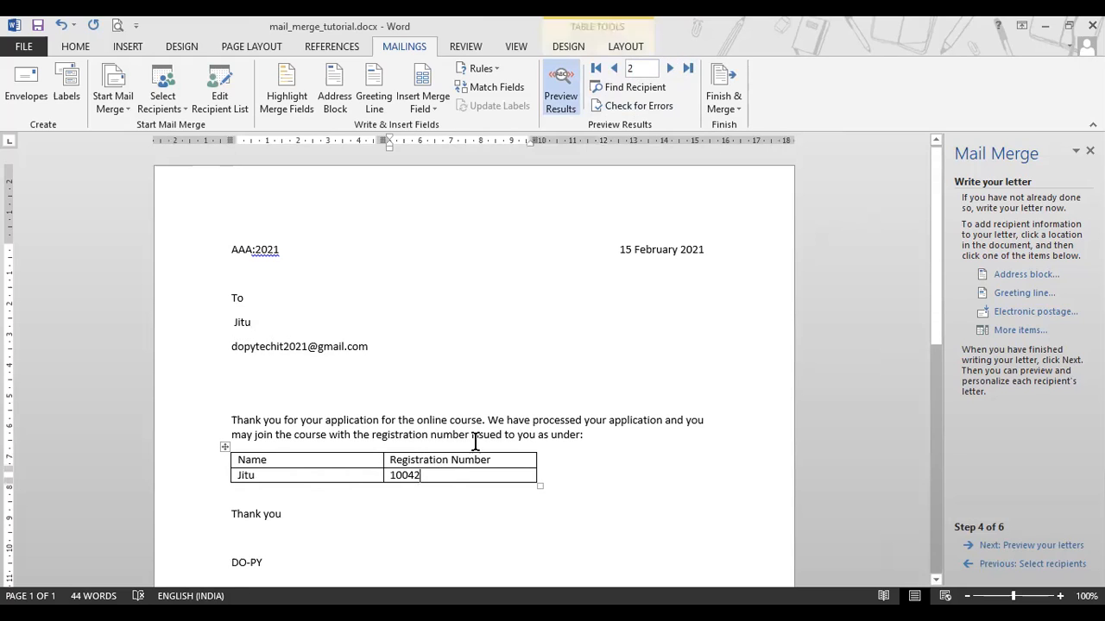
click(670, 68)
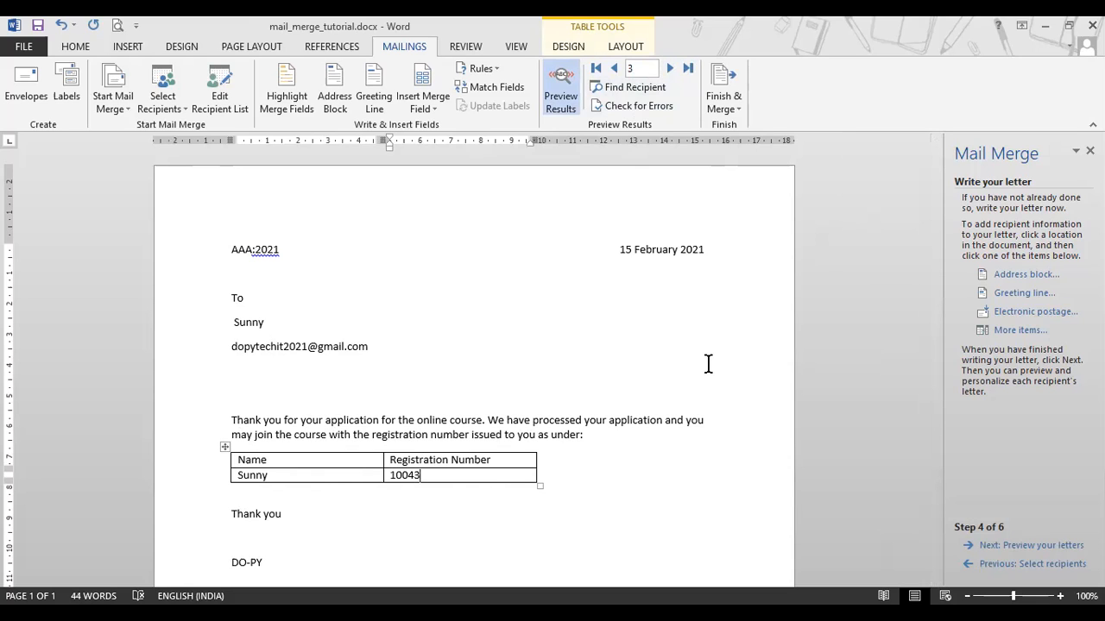
- Merge all records into a new document of individual letters and close that document without saving
click(733, 108)
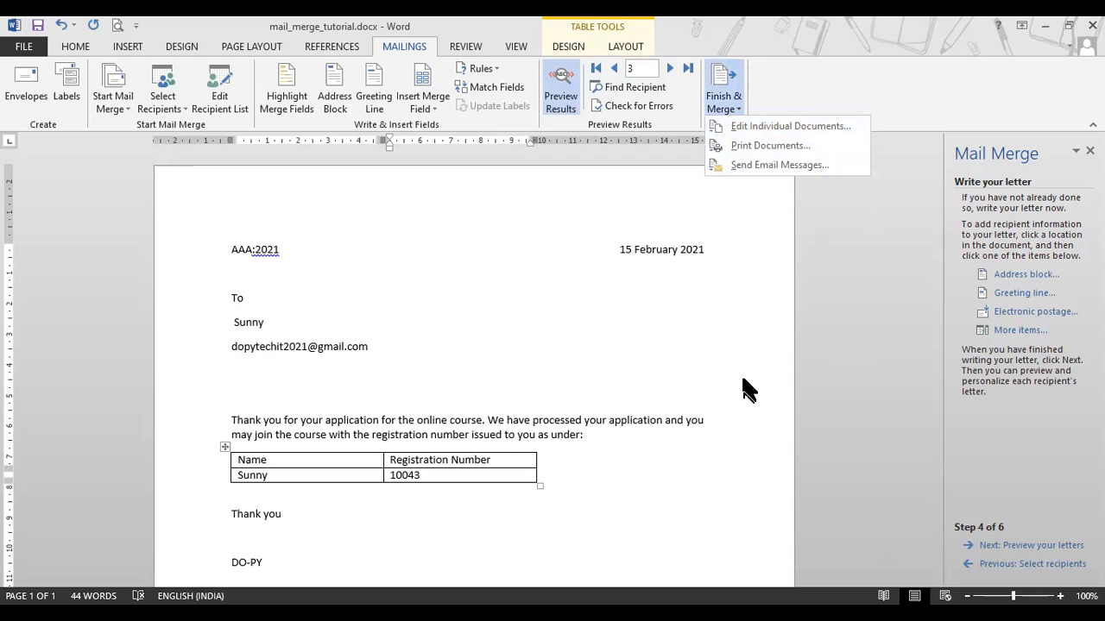
click(750, 128)
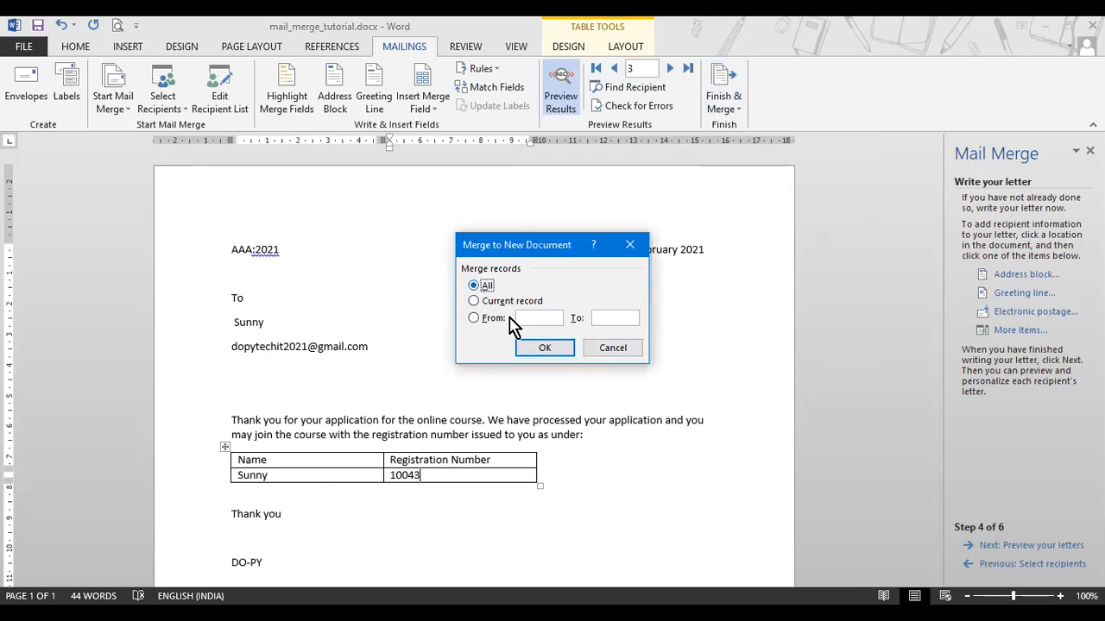
click(562, 348)
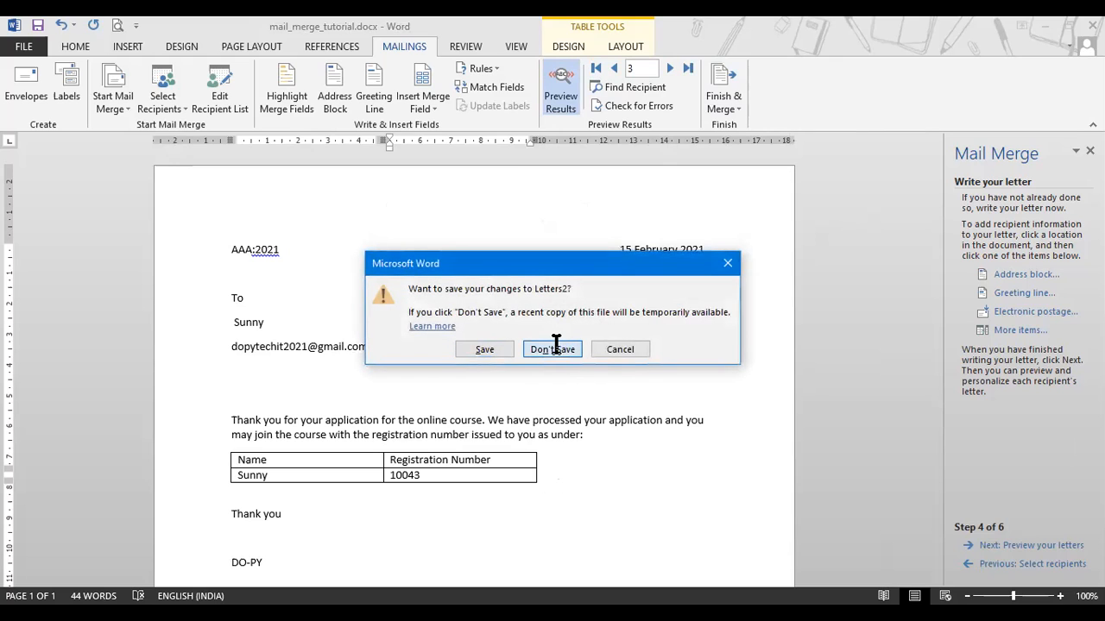
click(556, 347)
click(738, 112)
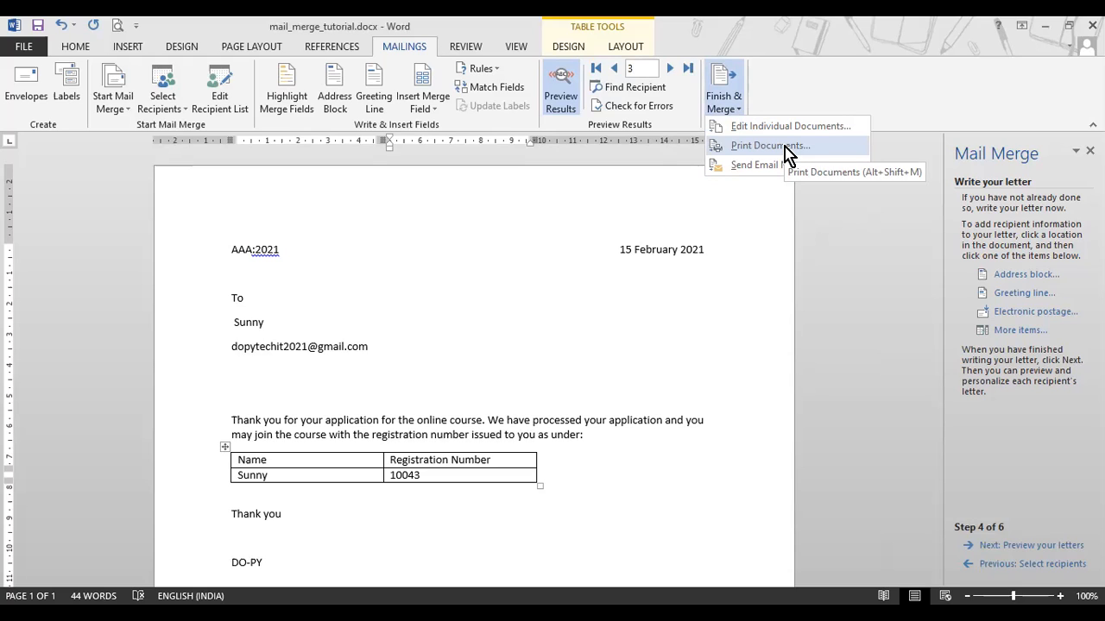
click(787, 154)
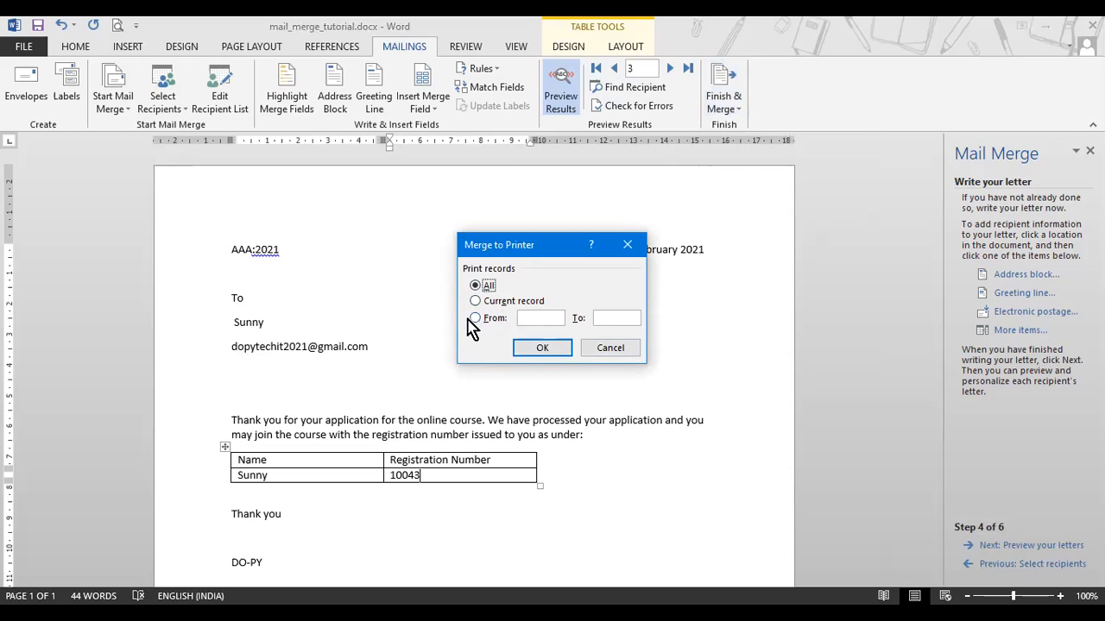
click(611, 349)
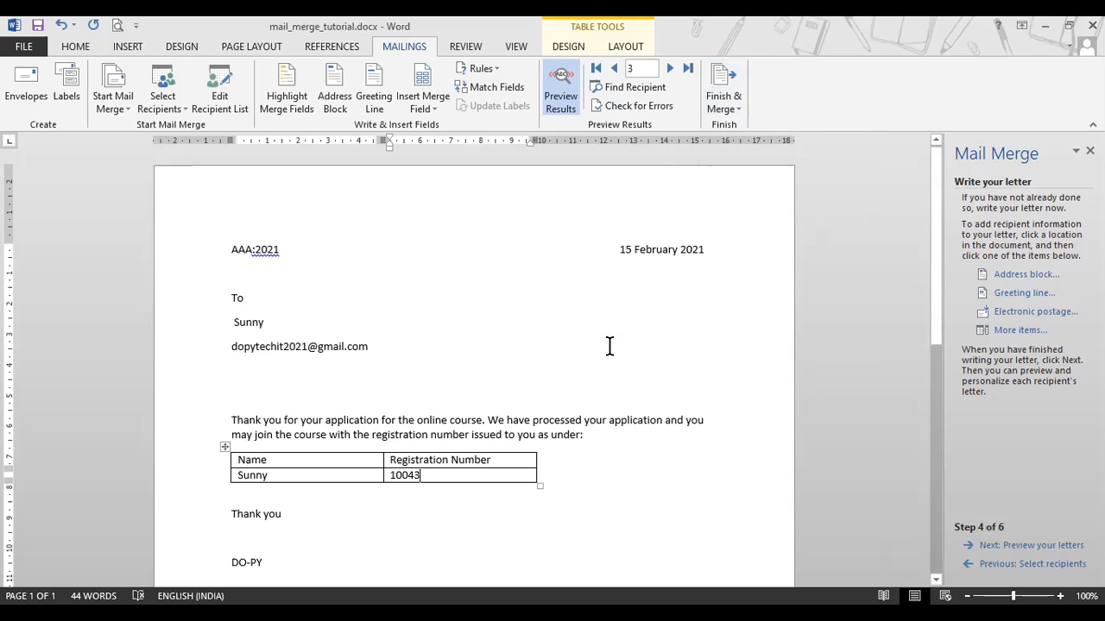
- Merge all records to HTML e-mail messages, addressed by the email field, with the subject line "Test Email Merge"
click(741, 119)
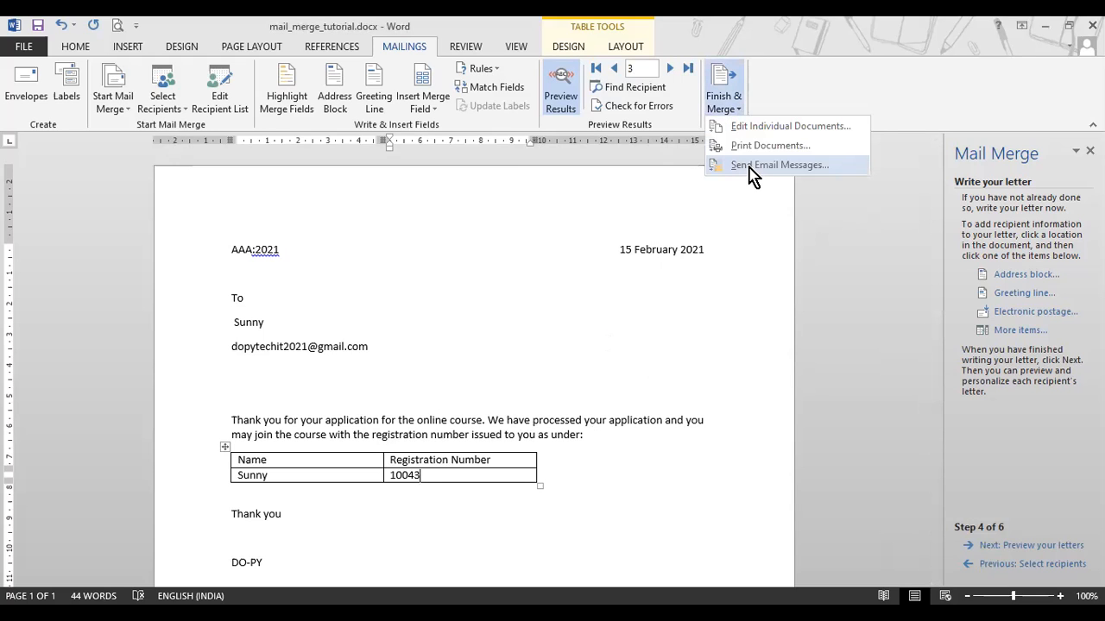
click(750, 168)
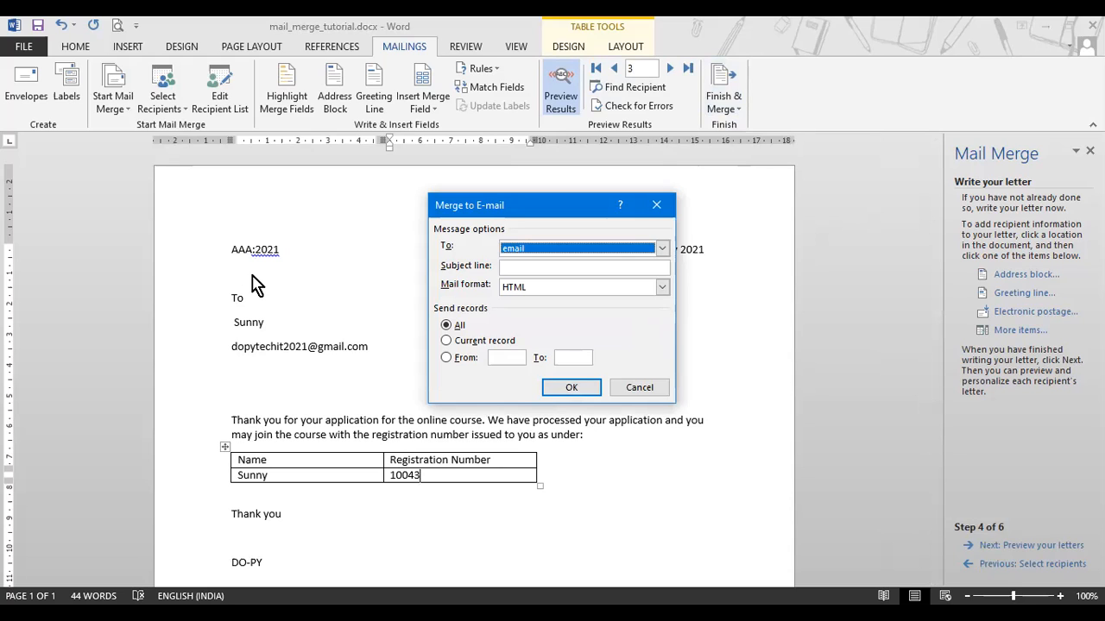
click(539, 266)
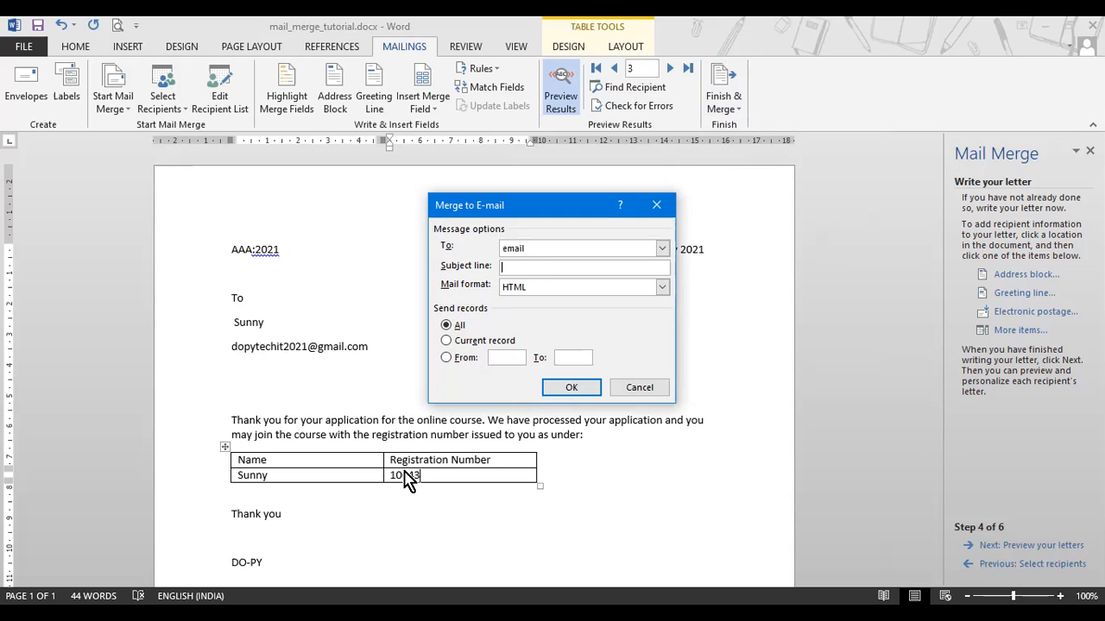
text(Test Email Merge)
click(573, 389)
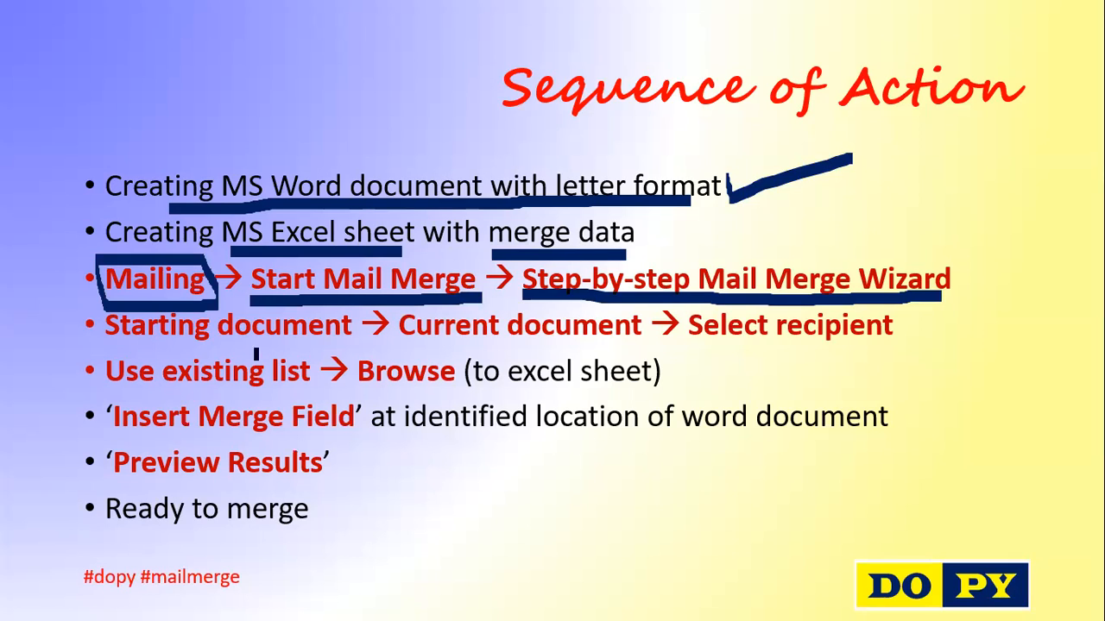
drag(121, 351, 297, 350)
drag(416, 345, 571, 341)
drag(685, 350, 865, 349)
drag(114, 396, 285, 397)
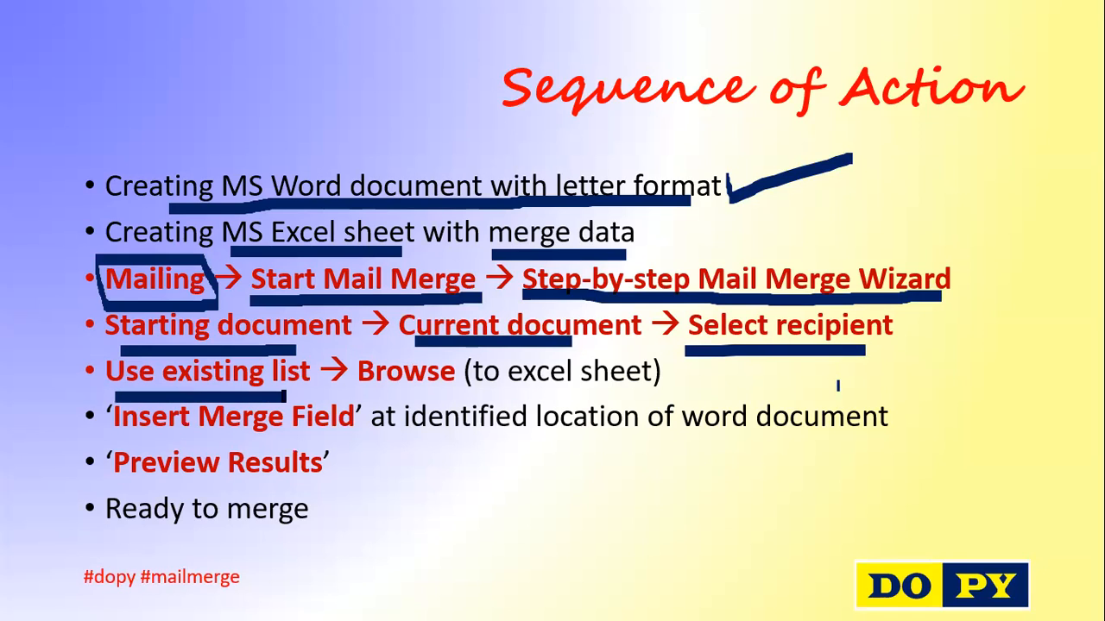